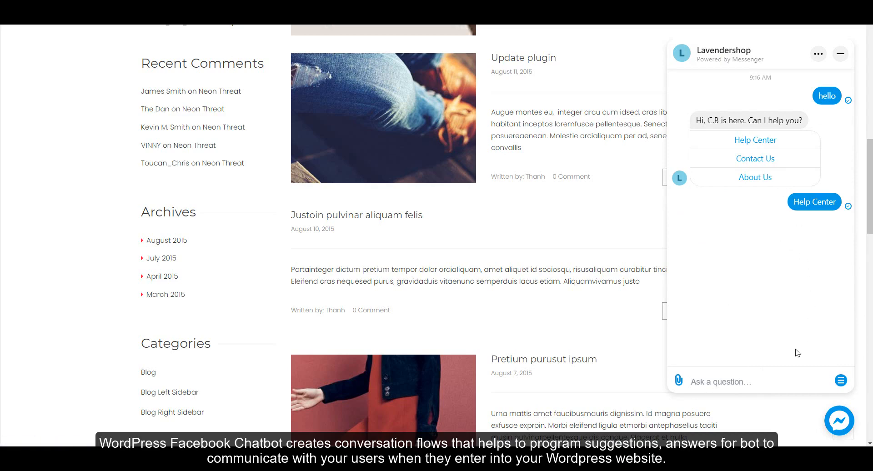
# - Send the message "install" to the Lavendershop chatbot as the problem to get help with
pyautogui.click(765, 384)
pyautogui.write('install')
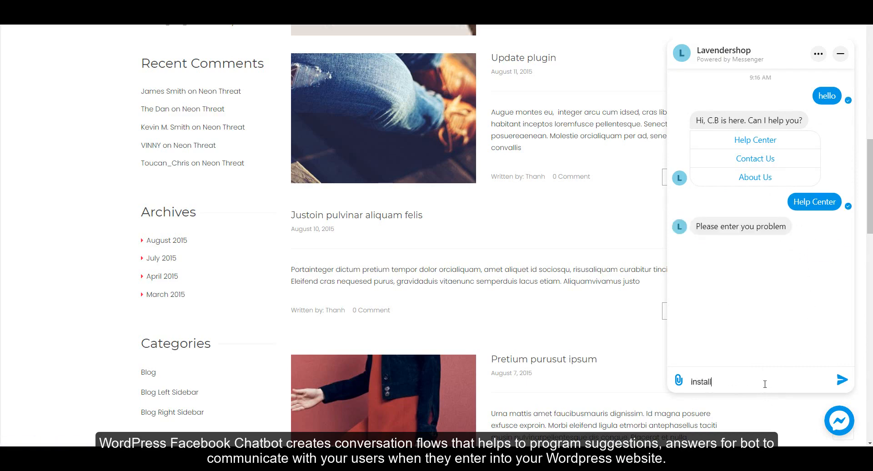
pyautogui.press('Return')
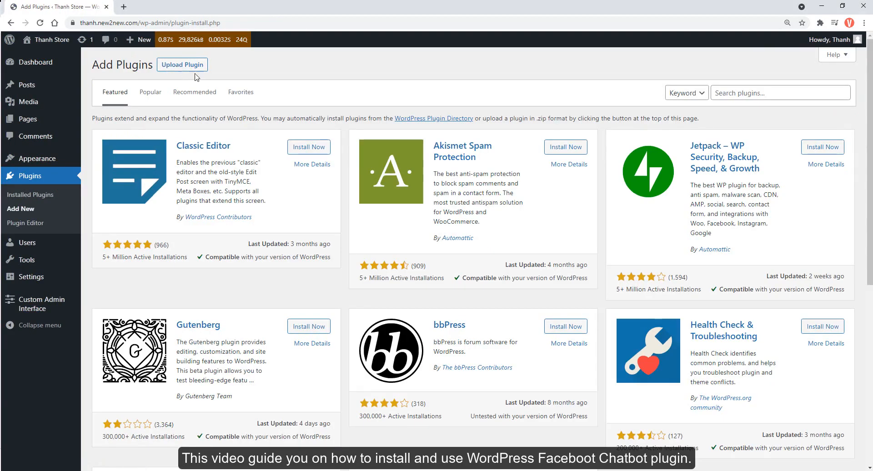
# - Upload the wordpress-facebook-chatbot zip file from the WP Facebook Chatbot folder, then install and activate the plugin
pyautogui.click(193, 67)
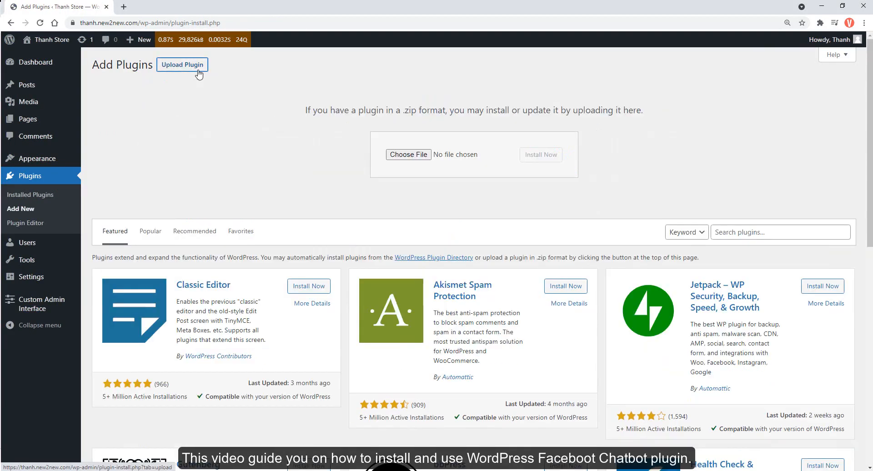
pyautogui.click(401, 153)
pyautogui.click(318, 65)
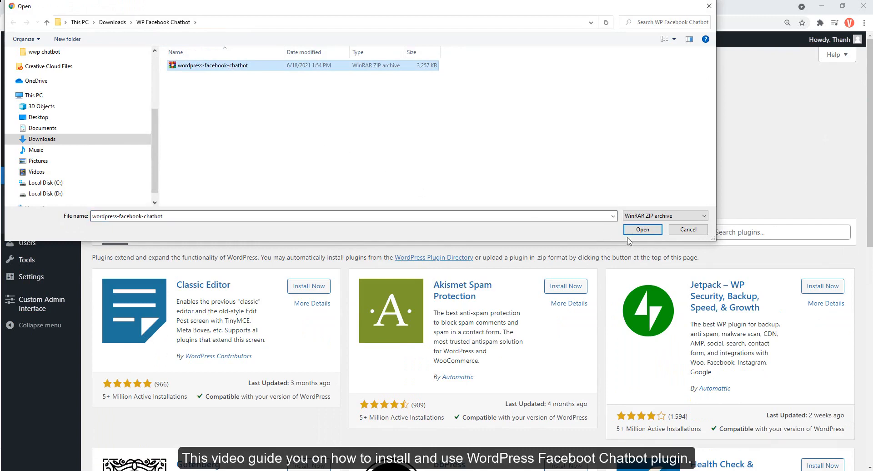
pyautogui.click(639, 230)
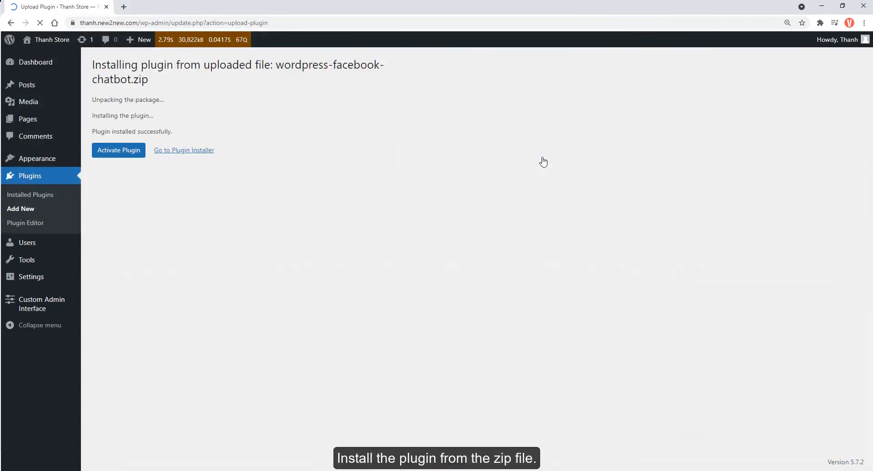
pyautogui.click(130, 156)
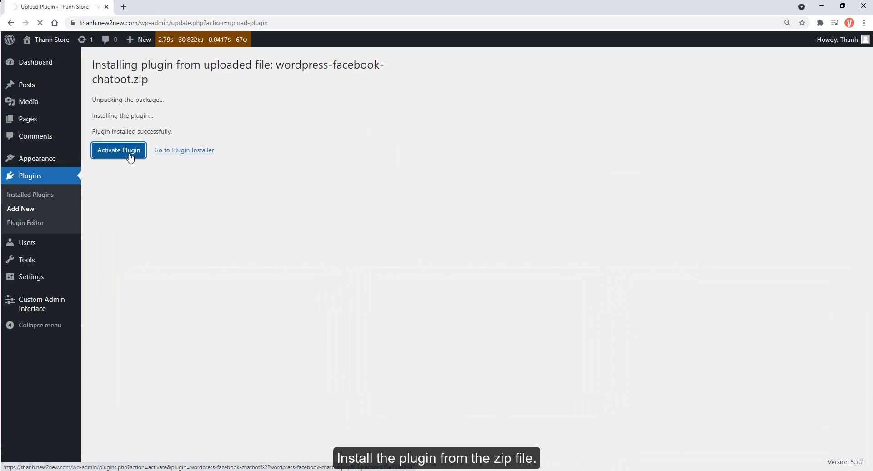
# - Open the FB Chatbot settings in a new tab, then collapse and re-expand the Facebook API guide to view its steps
pyautogui.moveTo(41, 82)
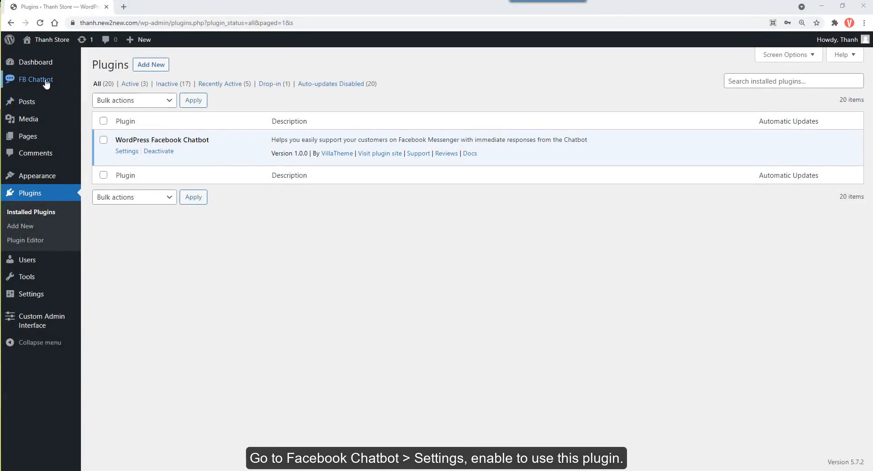
pyautogui.moveTo(73, 93)
pyautogui.middleClick(100, 109)
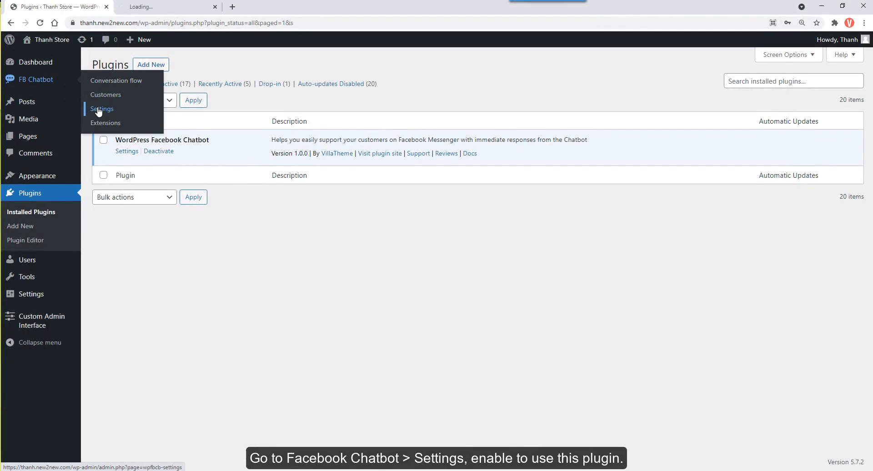
pyautogui.click(150, 6)
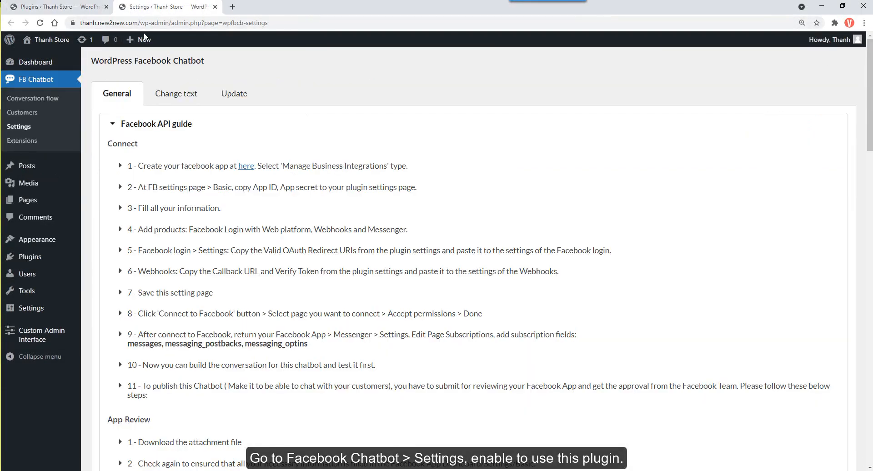
pyautogui.click(178, 125)
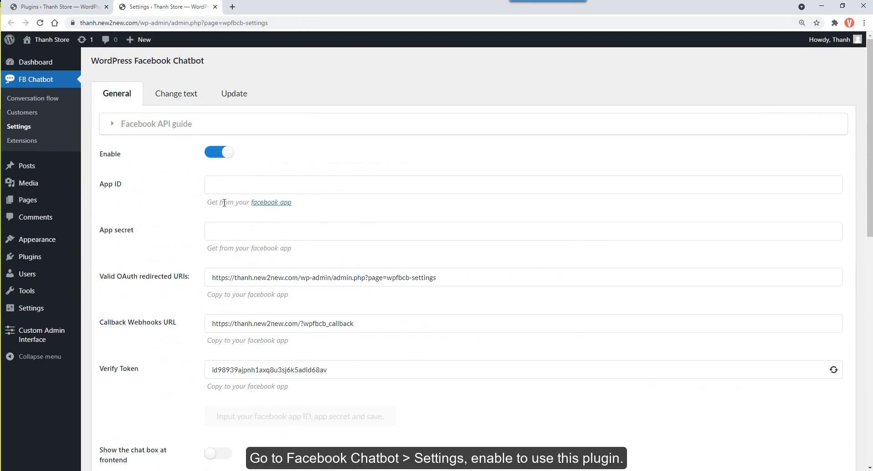
pyautogui.click(171, 131)
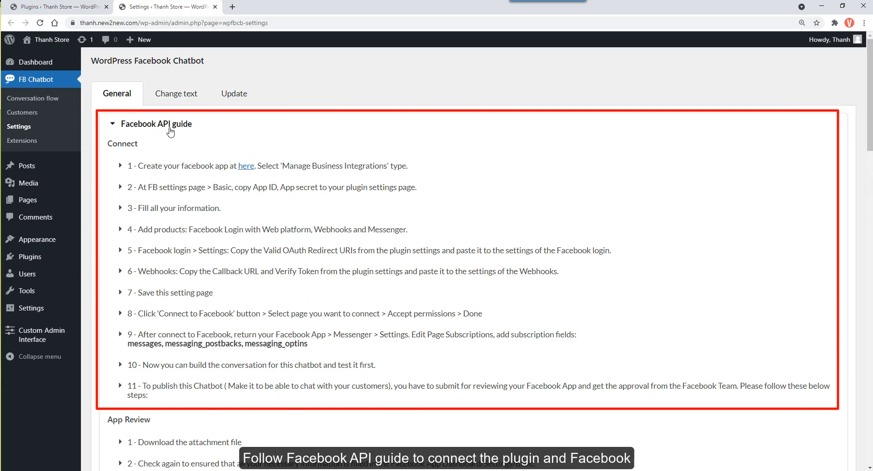
# - Open Facebook for Developers from the link in guide step 1 and go to the list of own apps
pyautogui.middleClick(245, 166)
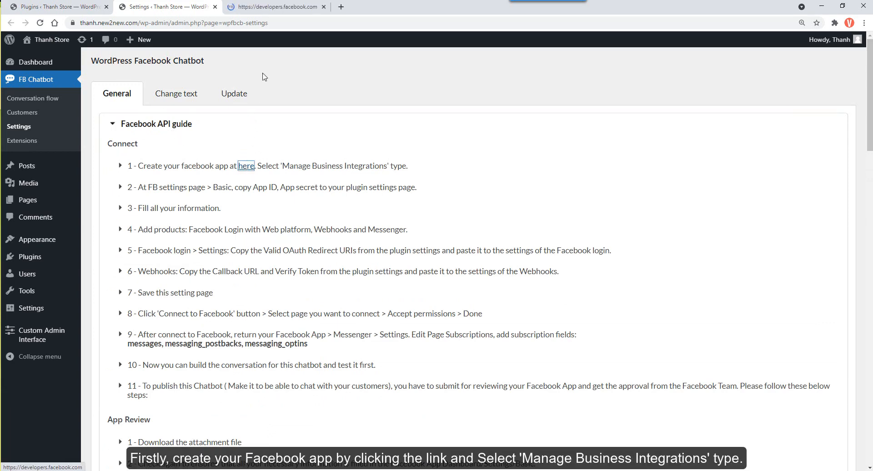
pyautogui.click(285, 8)
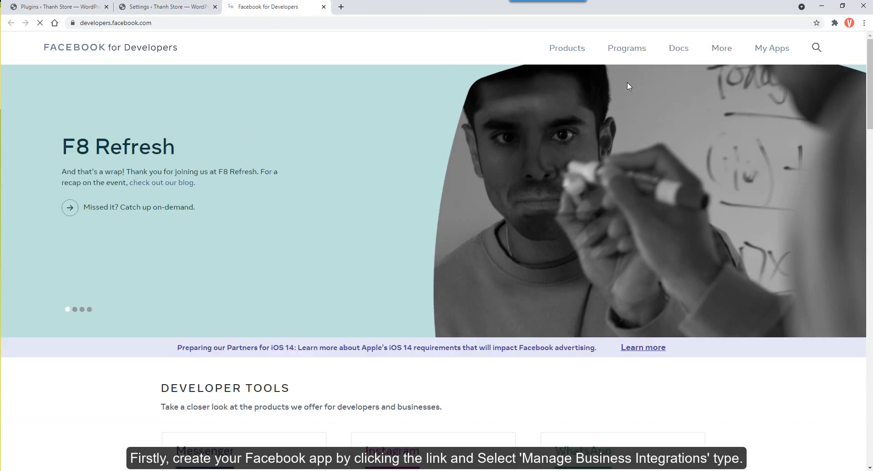
pyautogui.click(769, 53)
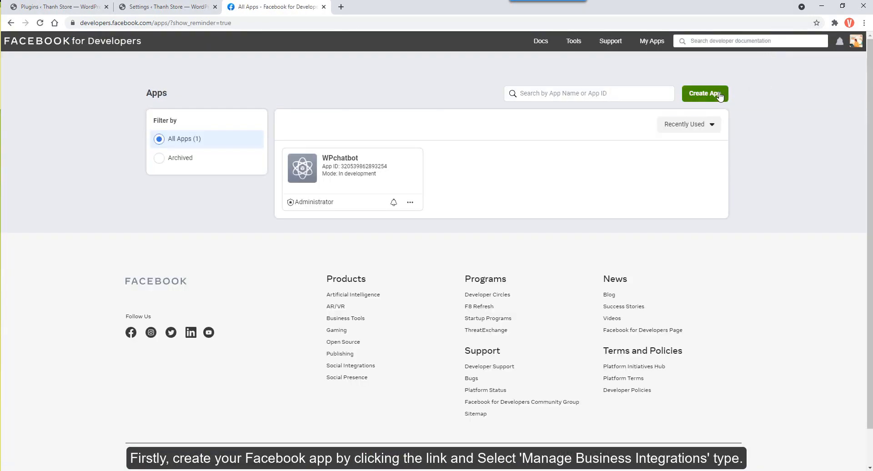
# - Create a Business app with the display name Mychatbot and the purpose "Yourself or your own business"
pyautogui.click(718, 95)
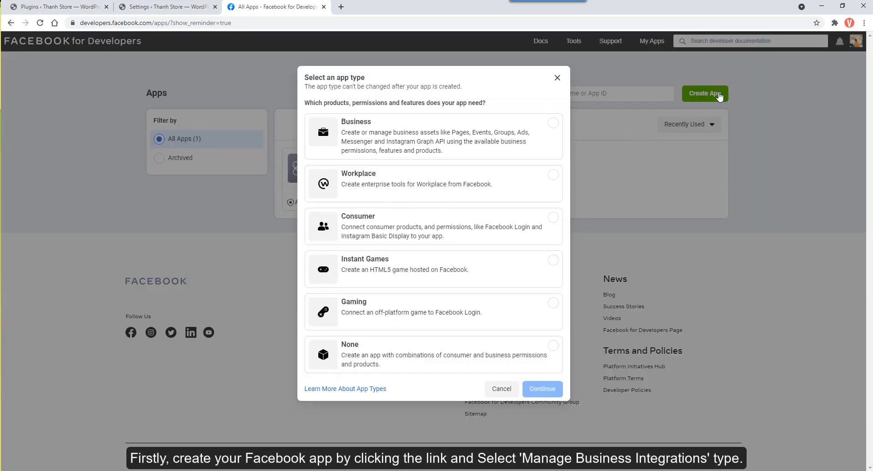
pyautogui.click(350, 135)
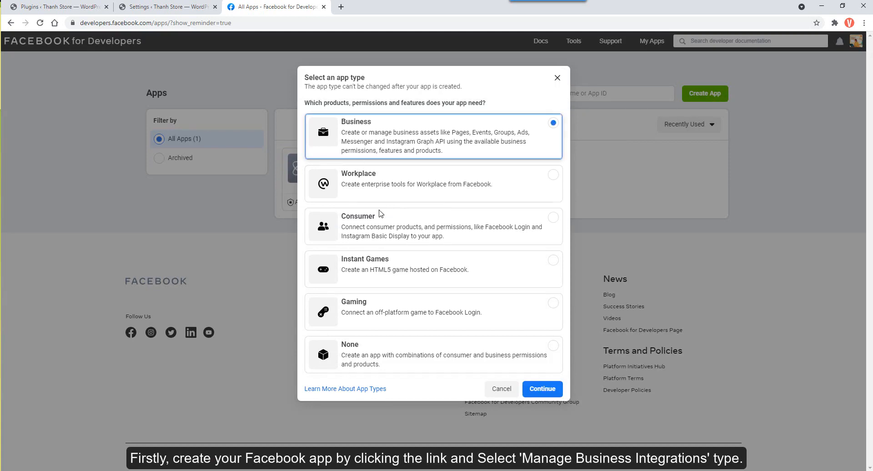
pyautogui.click(553, 393)
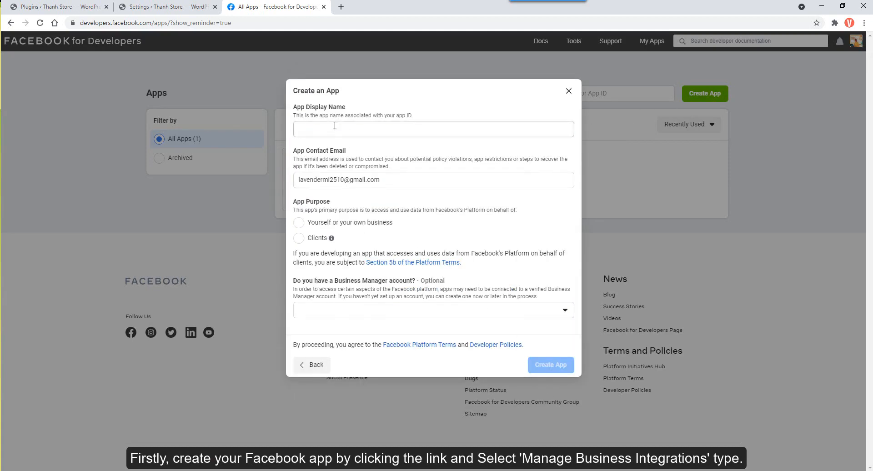
pyautogui.click(334, 126)
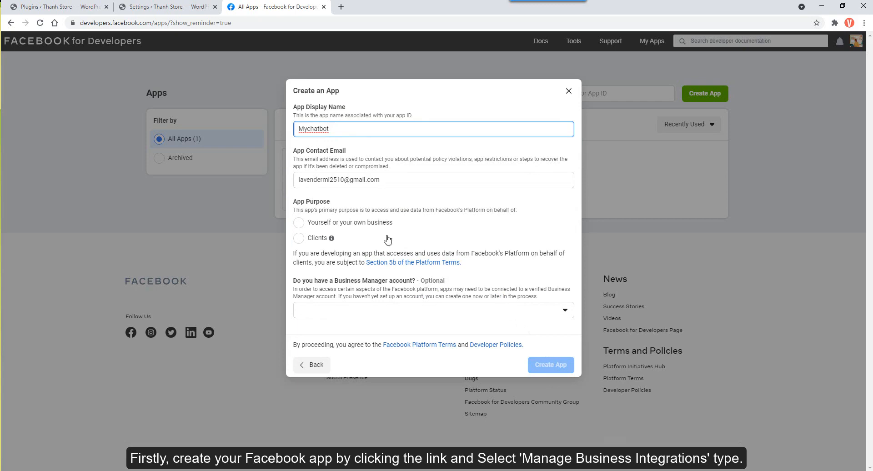
pyautogui.click(358, 222)
pyautogui.click(542, 364)
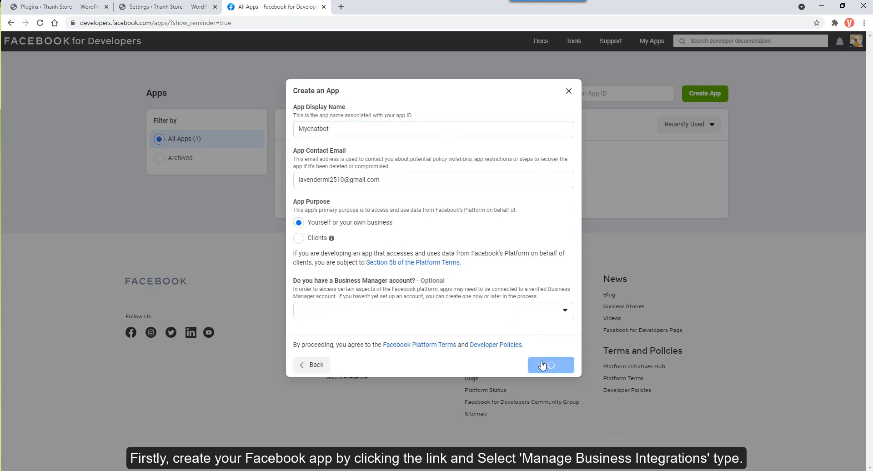
pyautogui.click(518, 231)
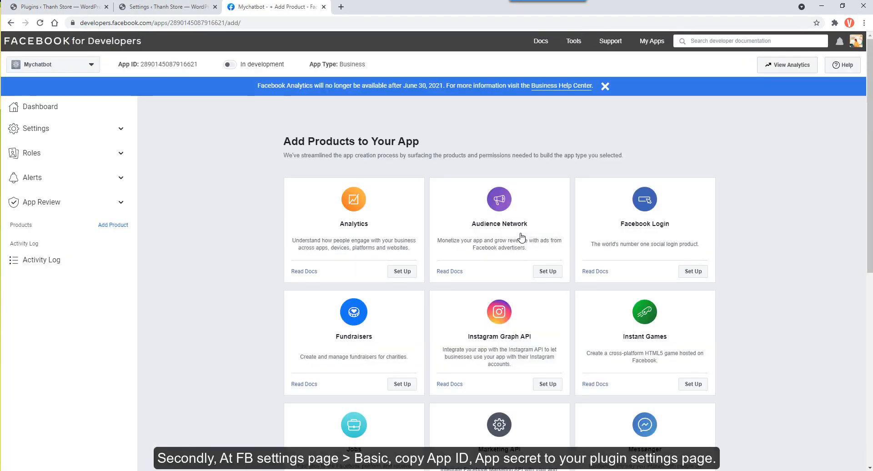
# - Copy the App ID from Mychatbot's basic settings into the App ID field of the chatbot plugin's settings
pyautogui.click(73, 129)
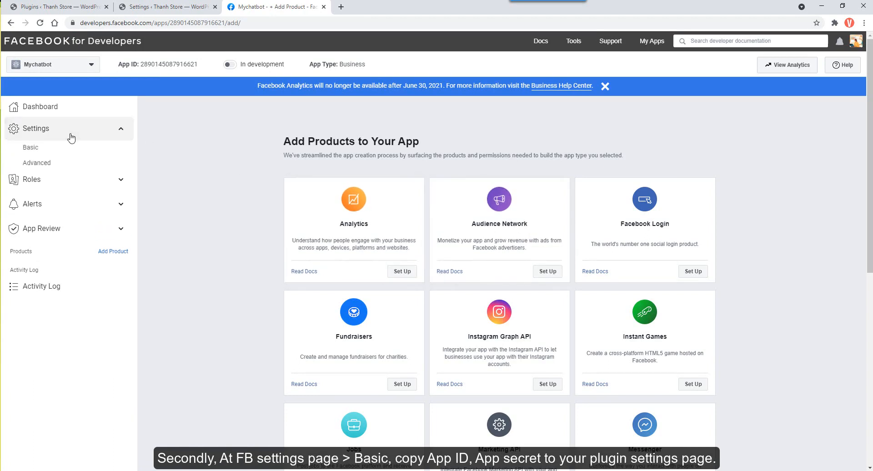
pyautogui.click(43, 148)
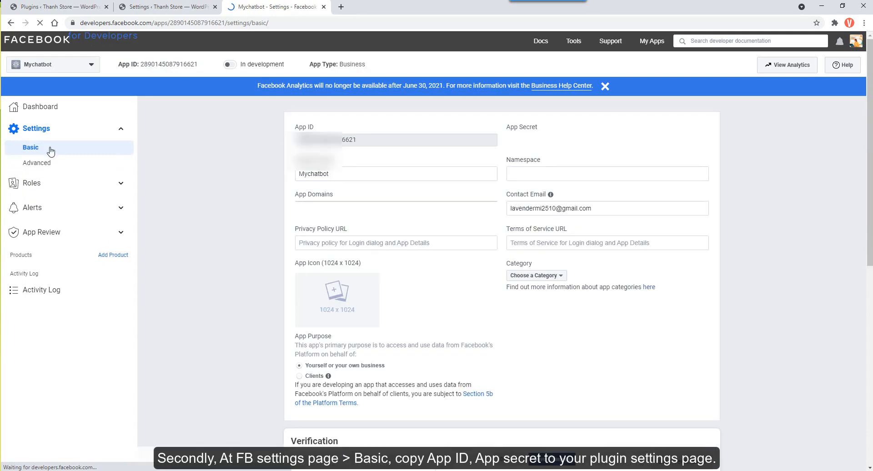
pyautogui.doubleClick(322, 140)
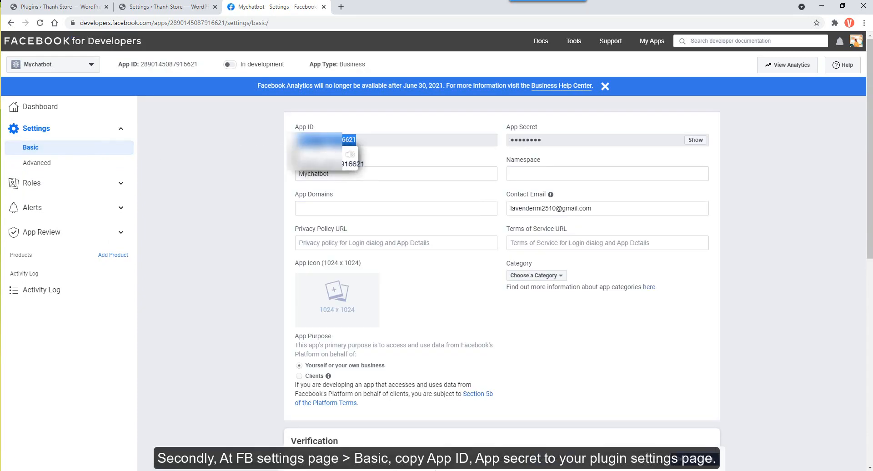
pyautogui.click(163, 6)
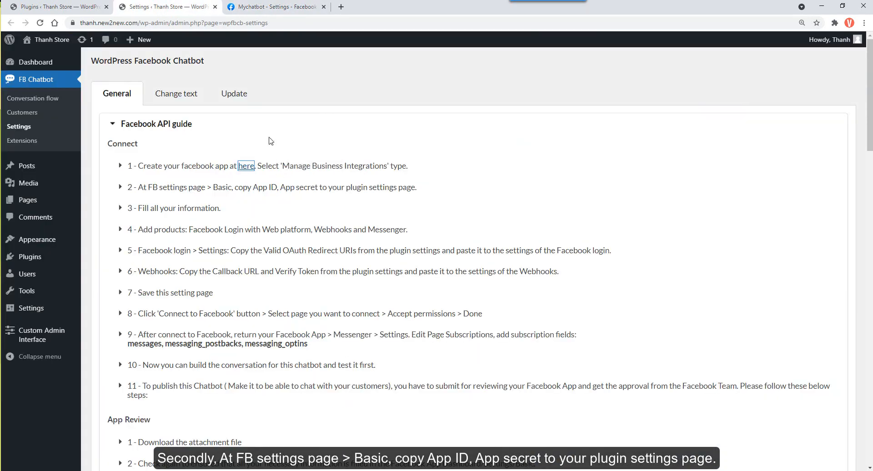
pyautogui.click(253, 123)
pyautogui.click(268, 189)
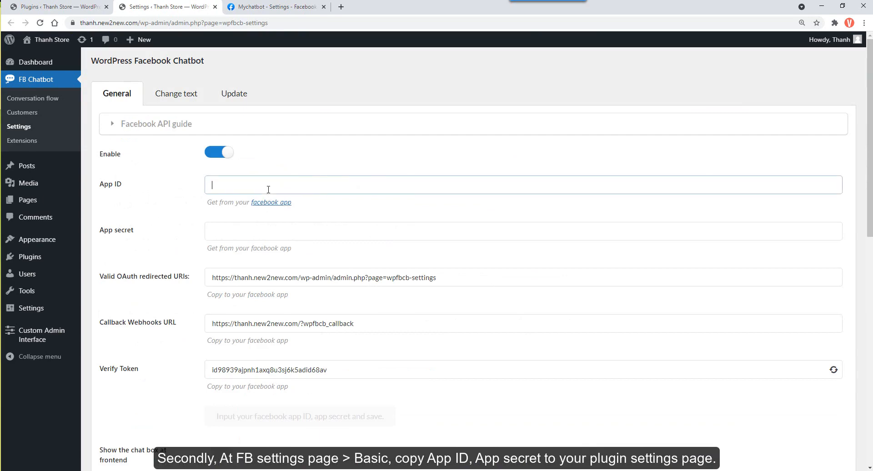
pyautogui.hotkey('ctrl', 'v')
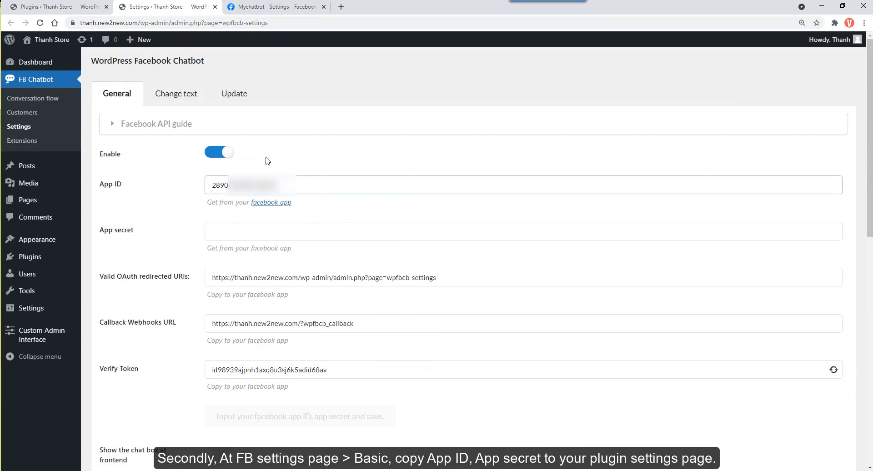
# - Reveal Mychatbot's App Secret, paste it into the plugin's App secret field, and save the plugin settings
pyautogui.click(273, 7)
pyautogui.click(696, 144)
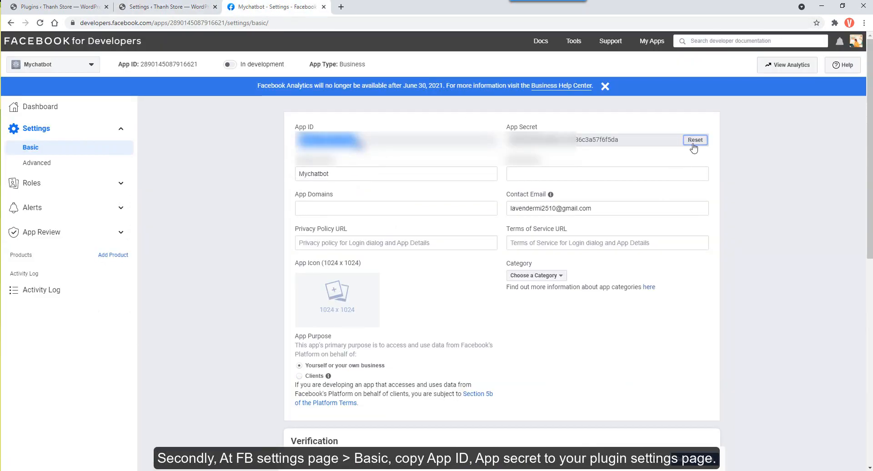
pyautogui.doubleClick(604, 139)
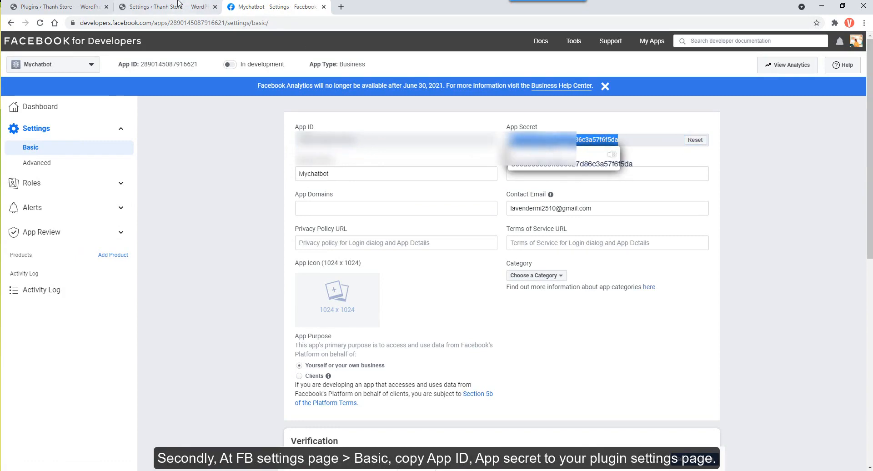
pyautogui.click(178, 3)
pyautogui.click(238, 238)
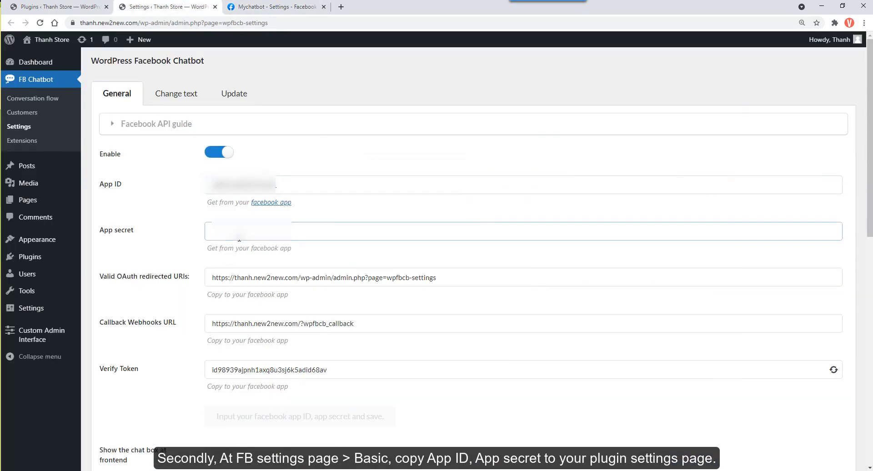
pyautogui.hotkey('ctrl', 'v')
pyautogui.scroll(-10, 233, 249)
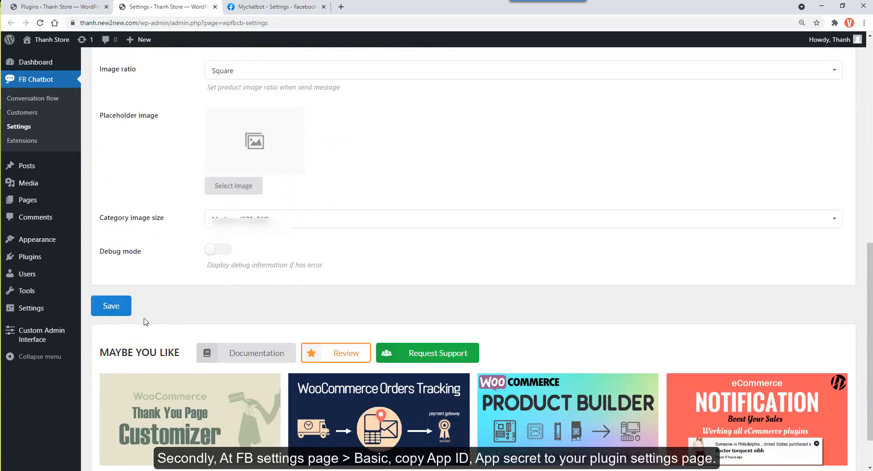
pyautogui.click(122, 311)
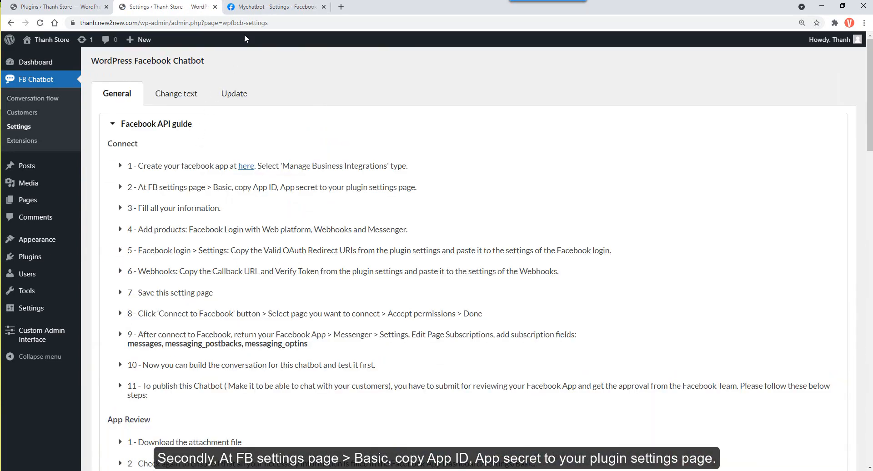
pyautogui.click(273, 6)
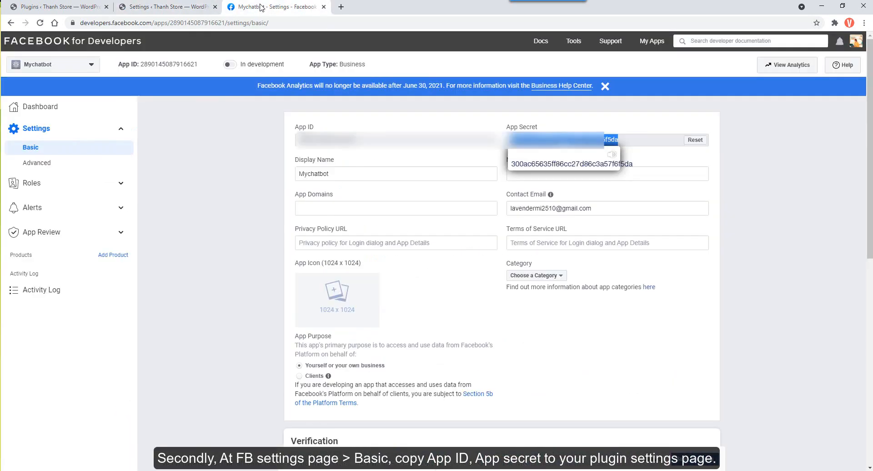
pyautogui.click(321, 208)
pyautogui.write('https://thanh.new2new.com/')
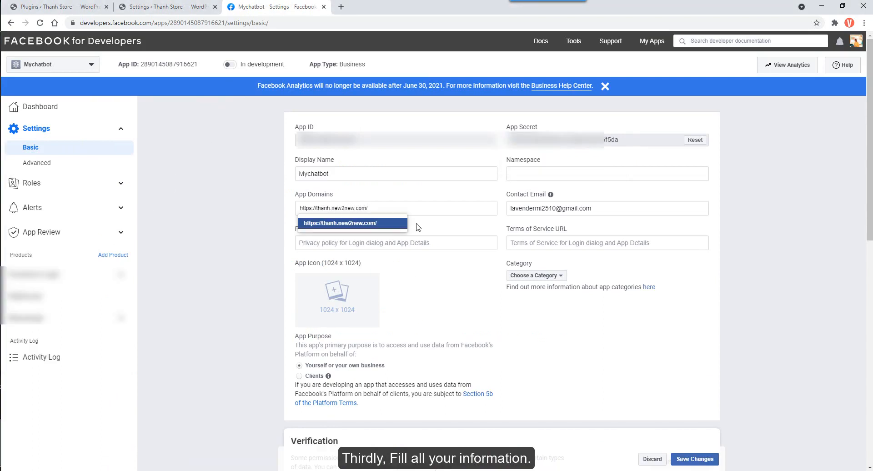
pyautogui.press('Return')
pyautogui.click(388, 243)
pyautogui.write('https://thanh.new2new.com/')
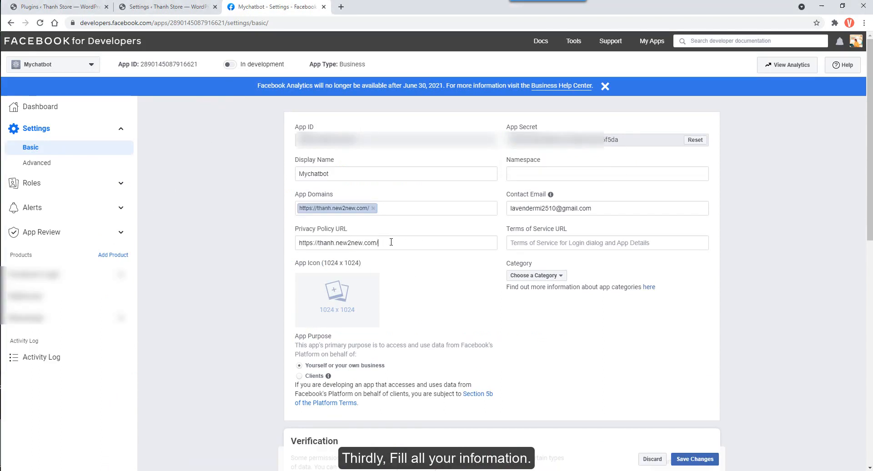
pyautogui.click(536, 241)
pyautogui.write('https://thanh.new2new.com/')
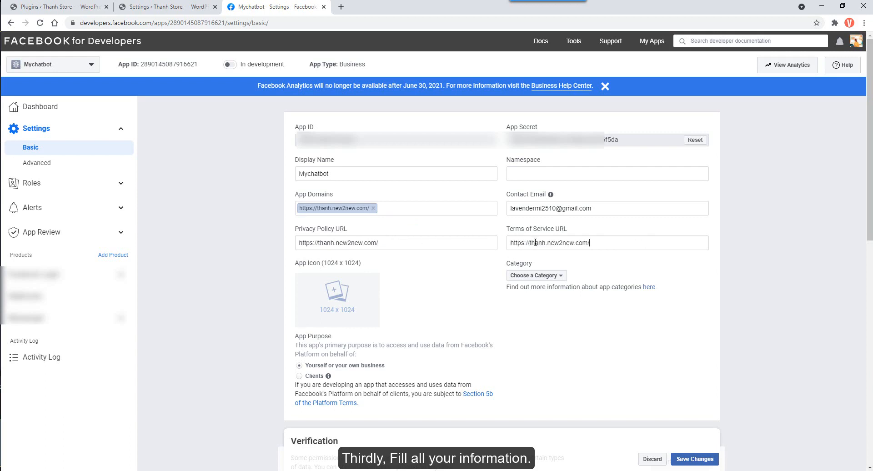
# - Set Mychatbot's category to Business and Pages and upload an image file as its app icon
pyautogui.click(546, 277)
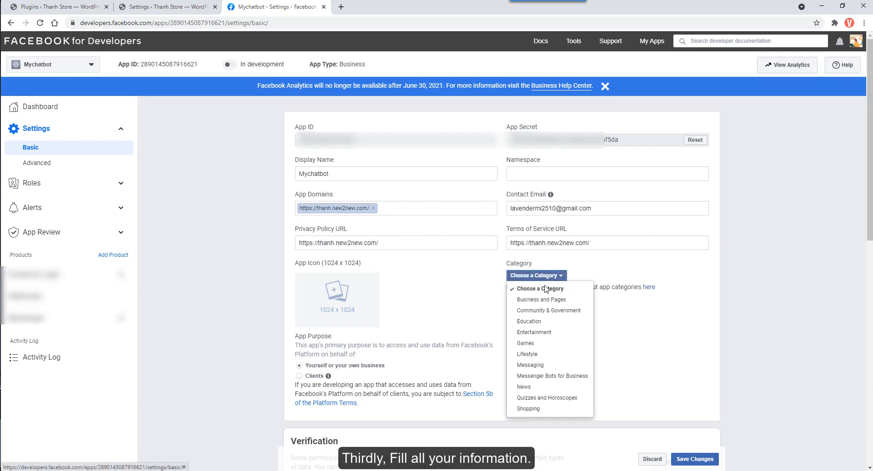
pyautogui.click(540, 300)
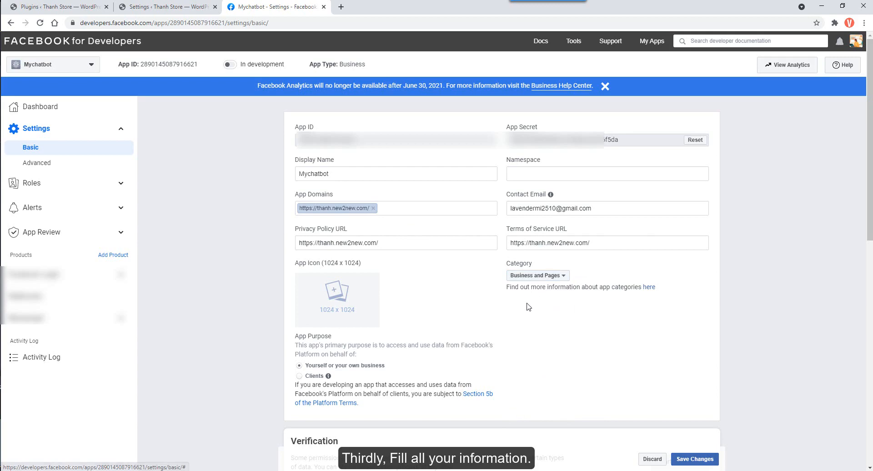
pyautogui.click(342, 295)
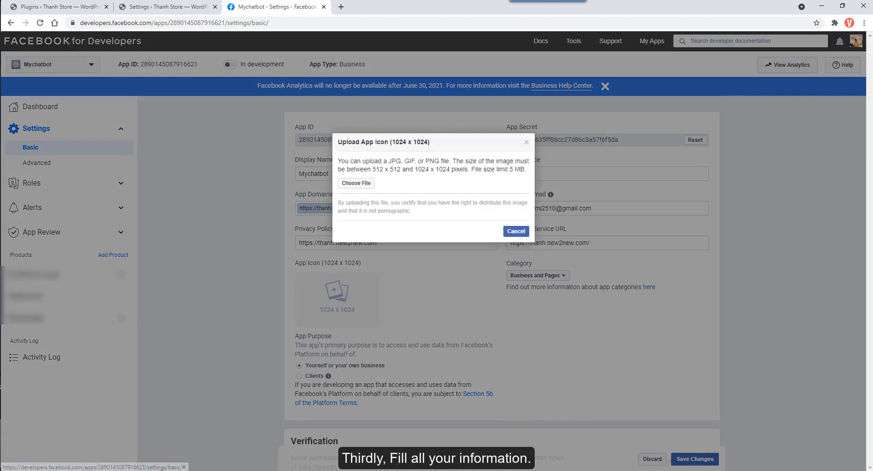
pyautogui.click(355, 189)
pyautogui.click(637, 229)
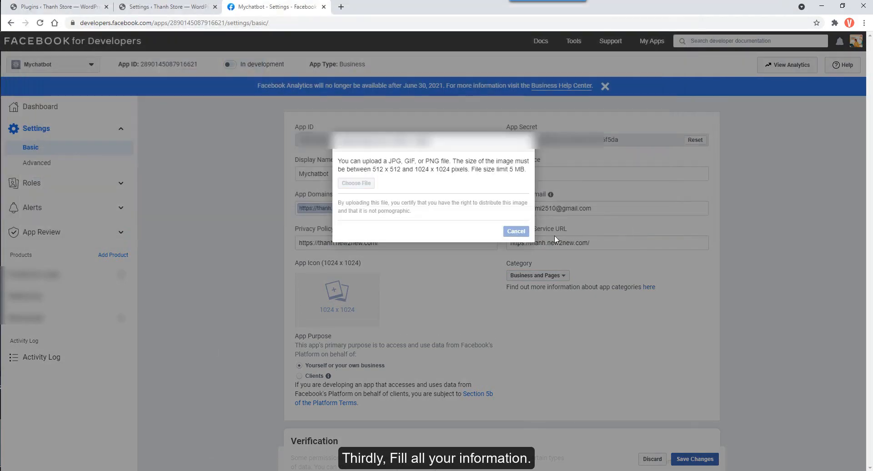
# - Fill in the Data Protection Officer's name and email in Mychatbot's basic settings and save the changes
pyautogui.scroll(-7, 495, 255)
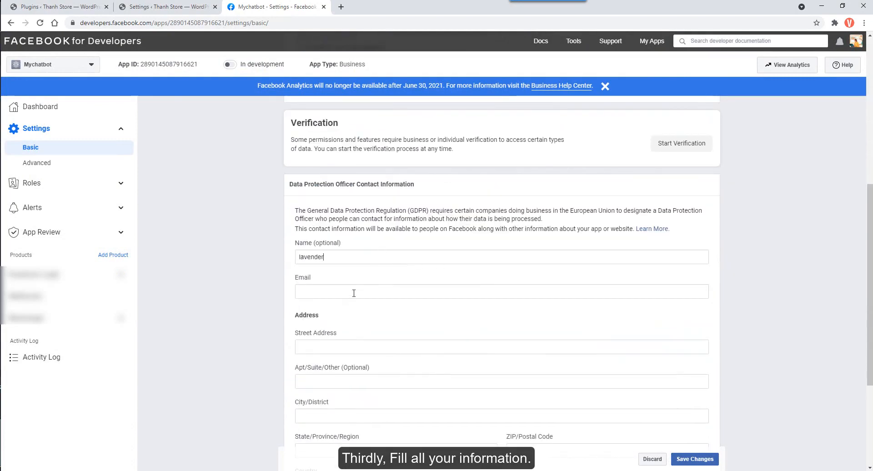
pyautogui.hotkey('ctrl', 'v')
pyautogui.scroll(-4, 356, 318)
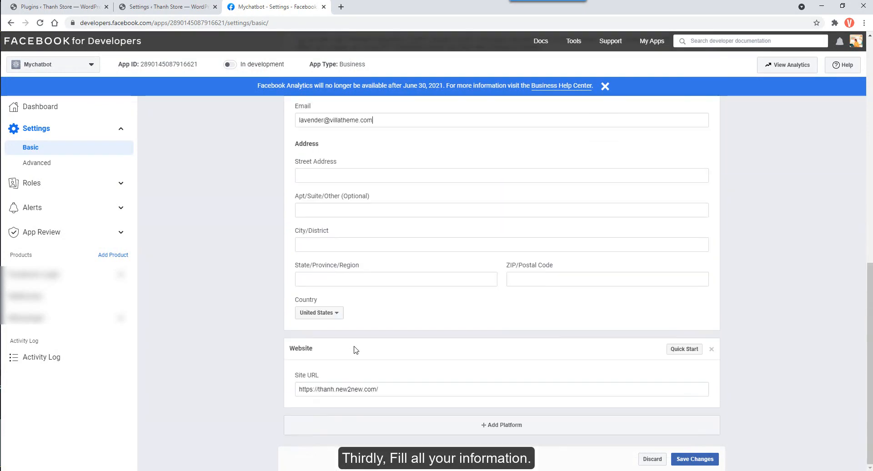
pyautogui.click(694, 460)
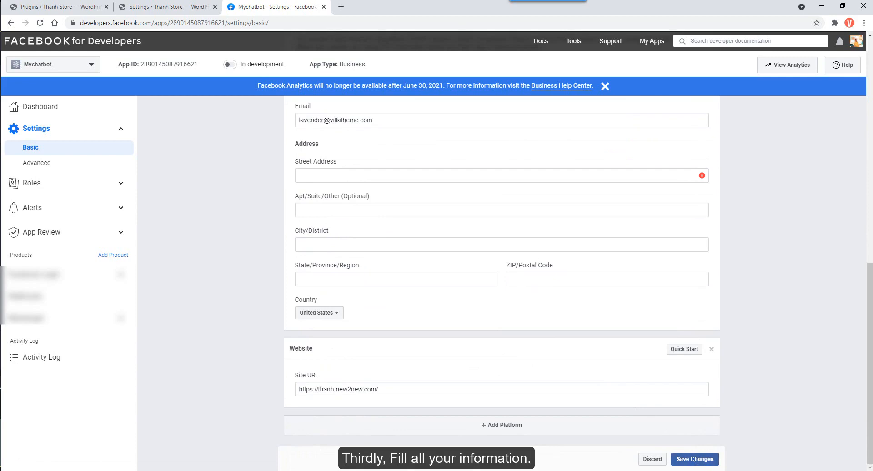
# - Add the Facebook Login product to Mychatbot and choose Web as its platform
pyautogui.click(113, 255)
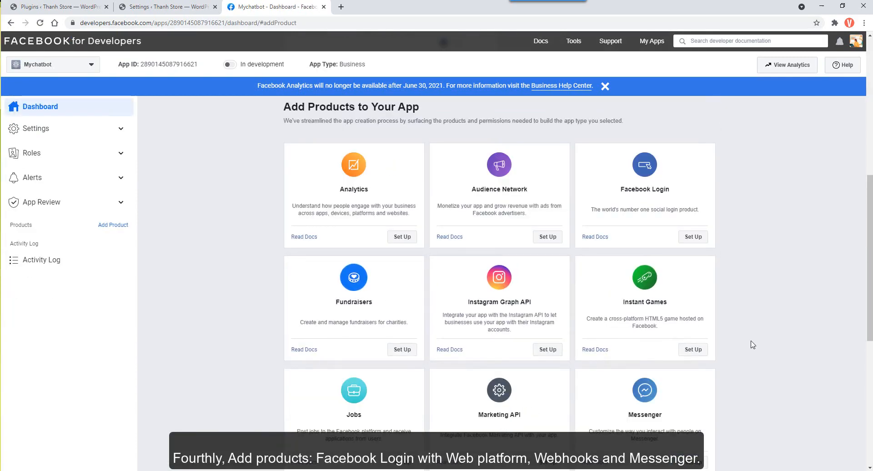
pyautogui.click(691, 238)
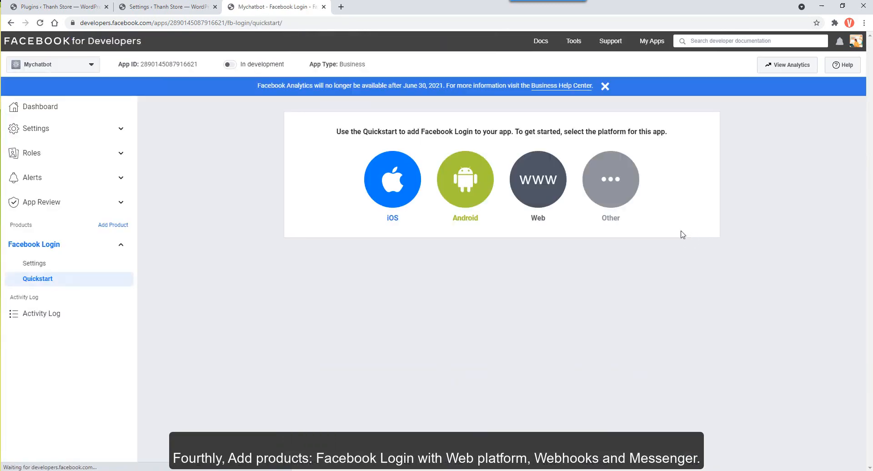
pyautogui.click(557, 193)
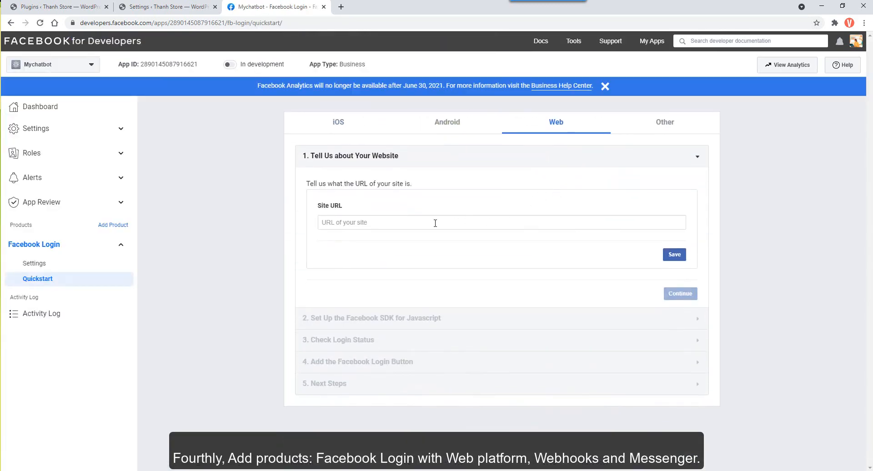
pyautogui.click(164, 6)
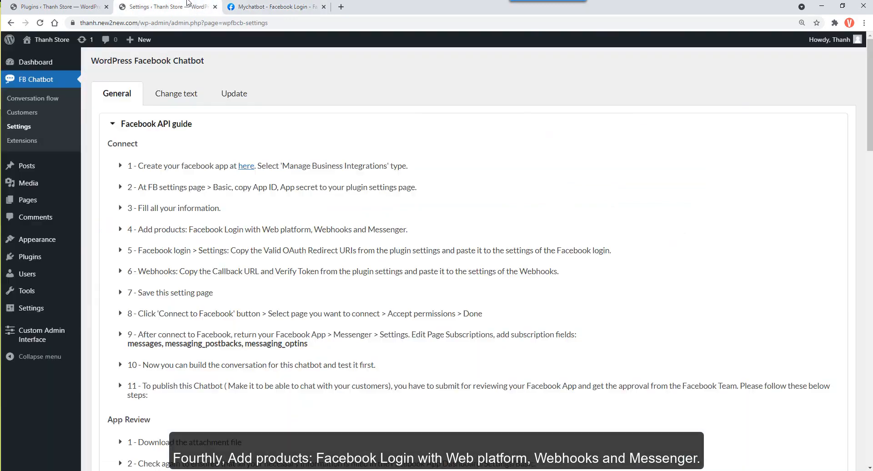
pyautogui.click(87, 25)
pyautogui.doubleClick(84, 24)
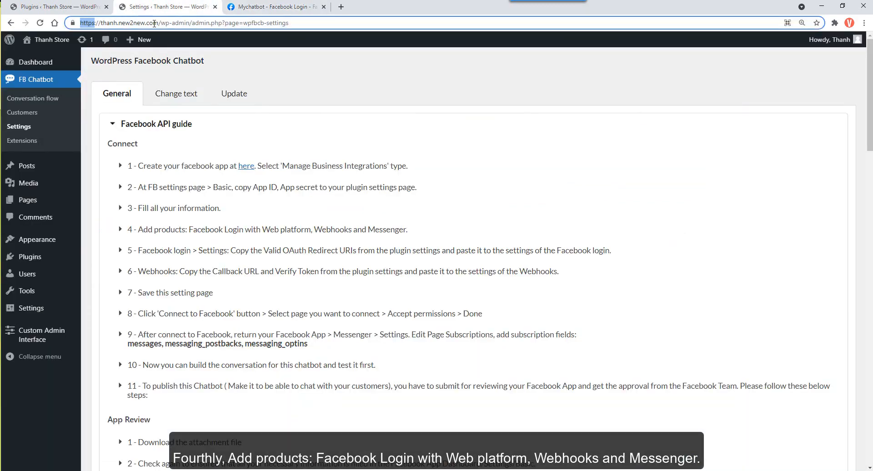
pyautogui.click(273, 6)
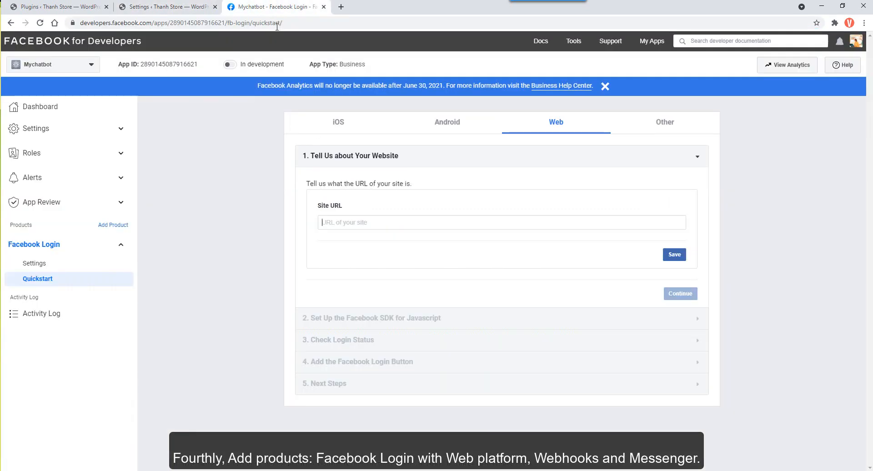
pyautogui.click(355, 222)
pyautogui.write('https://thanh.new2new.com/')
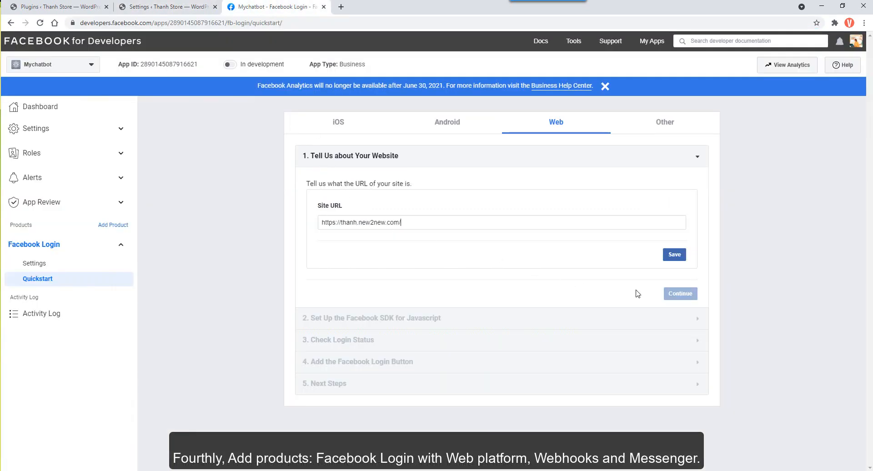
pyautogui.click(675, 255)
pyautogui.click(681, 294)
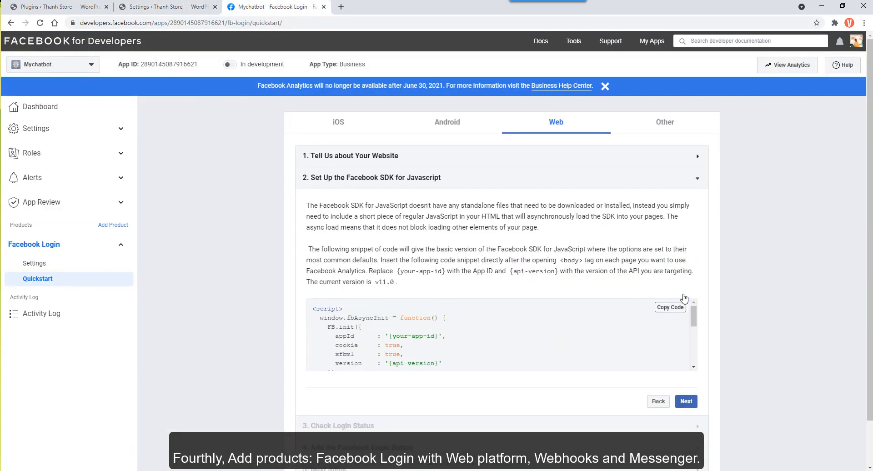
# - Copy the Valid OAuth redirected URIs value from the chatbot plugin's settings into Facebook Login's Valid OAuth Redirect URIs setting and save
pyautogui.click(35, 266)
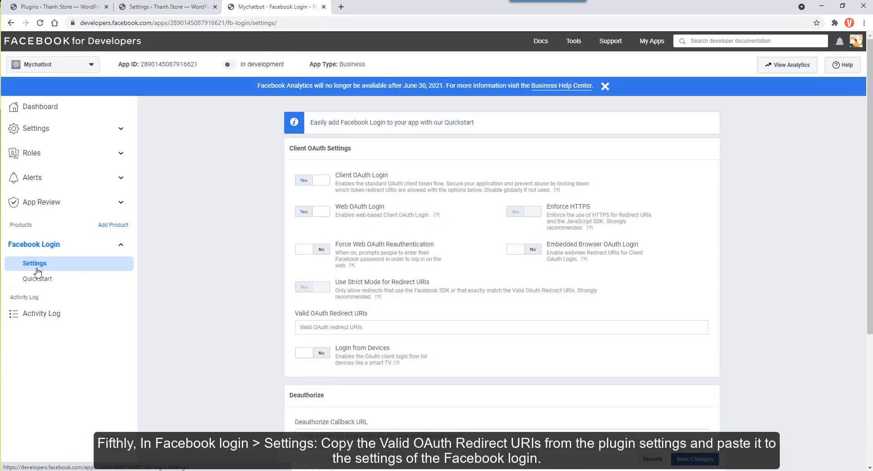
pyautogui.click(164, 6)
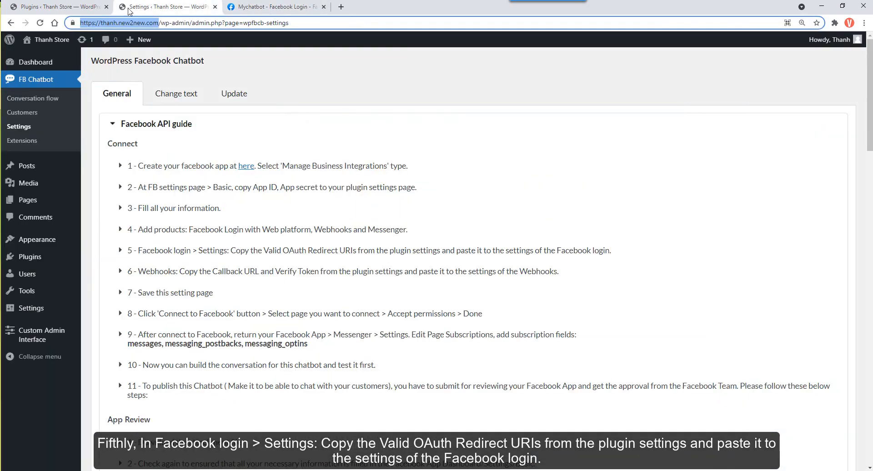
pyautogui.click(165, 130)
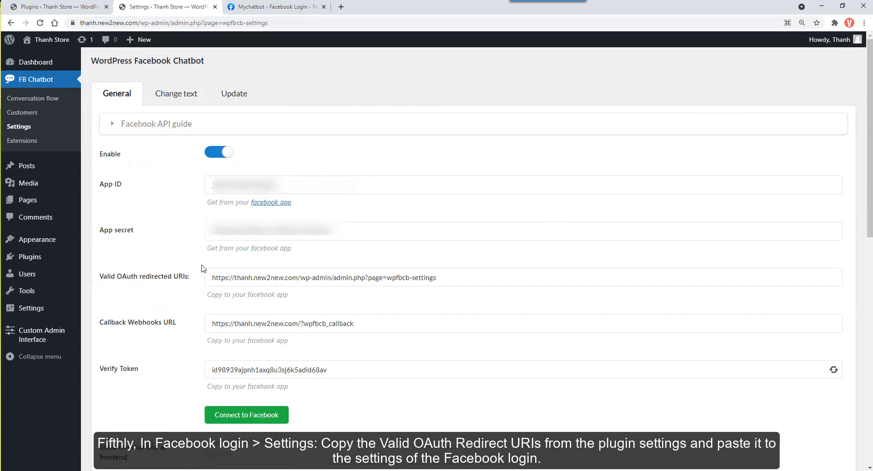
pyautogui.click(234, 278)
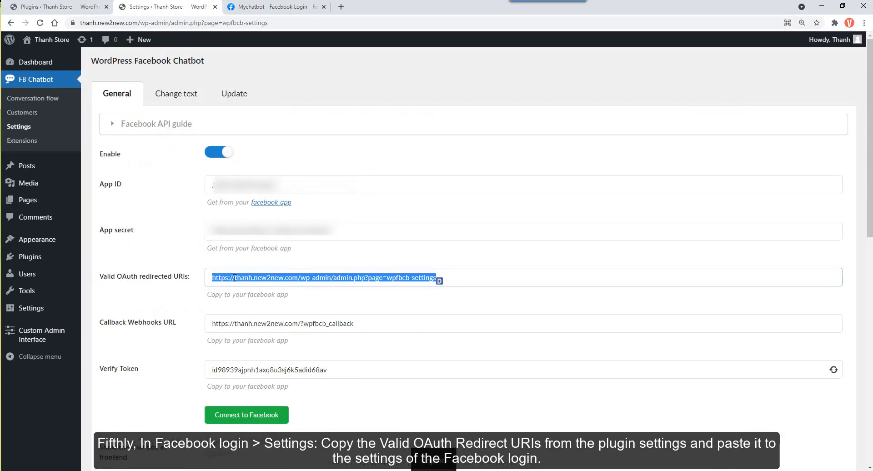
pyautogui.hotkey('ctrl', 'c')
pyautogui.click(235, 6)
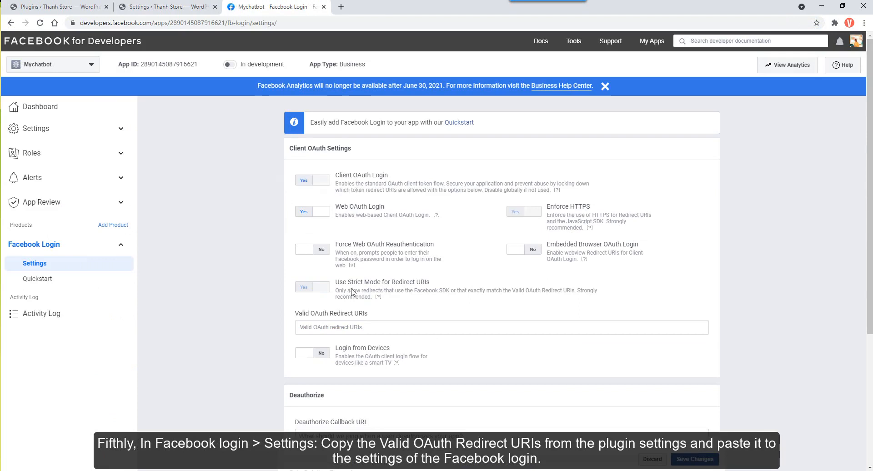
pyautogui.hotkey('ctrl', 'v')
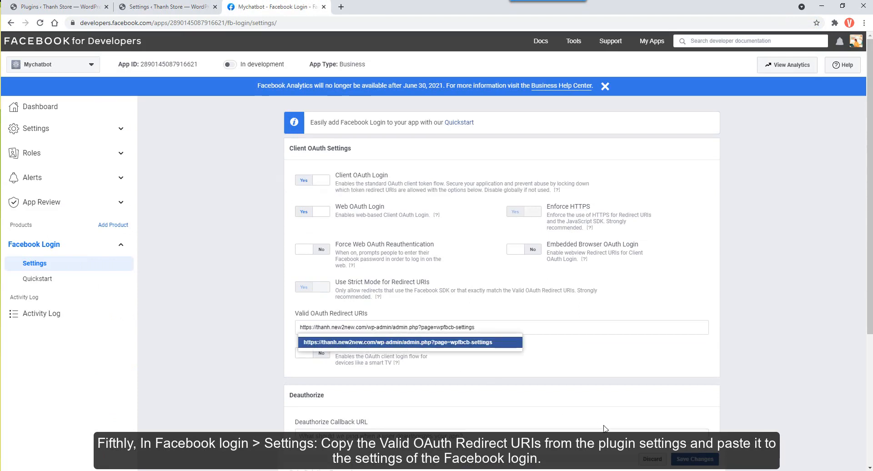
pyautogui.press('Return')
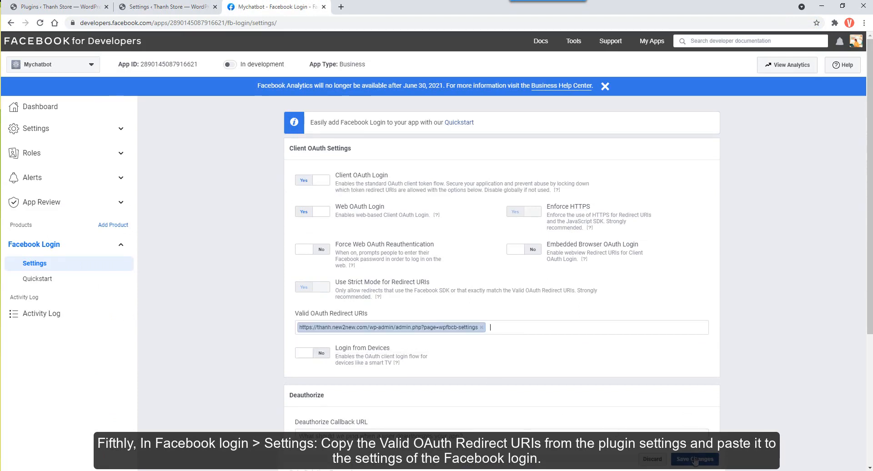
pyautogui.click(694, 459)
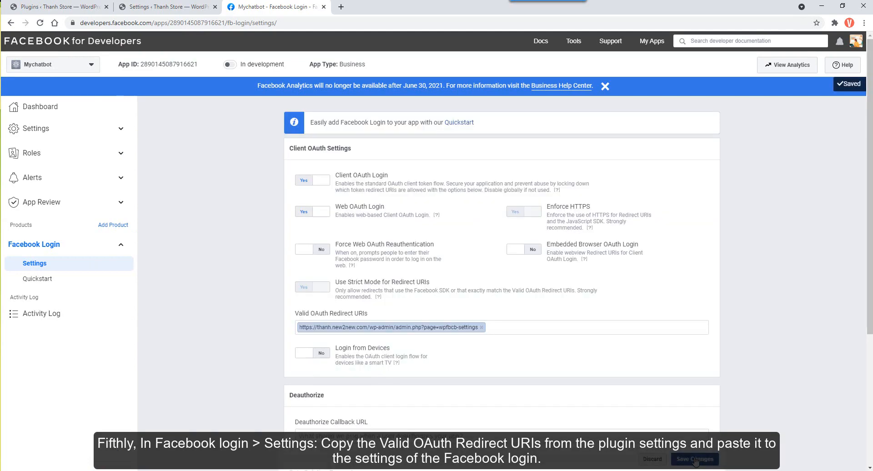
# - Add the Webhooks product to Mychatbot and open a new subscription for the Page object
pyautogui.click(121, 225)
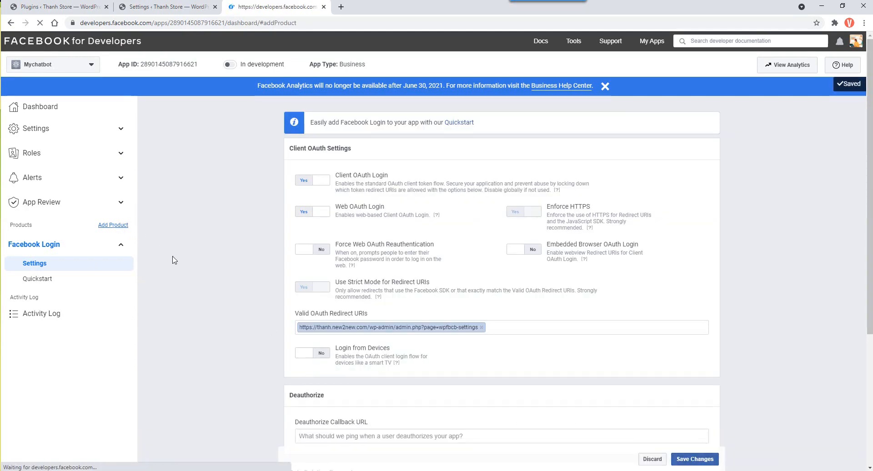
pyautogui.scroll(-4, 178, 266)
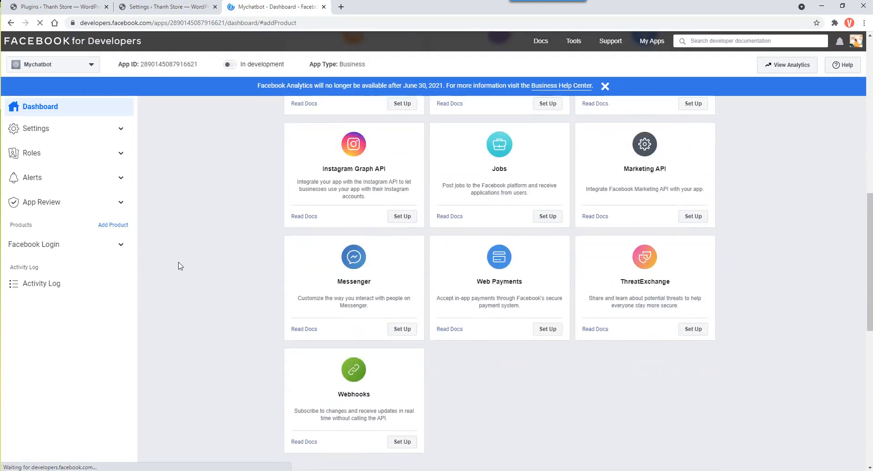
pyautogui.click(399, 442)
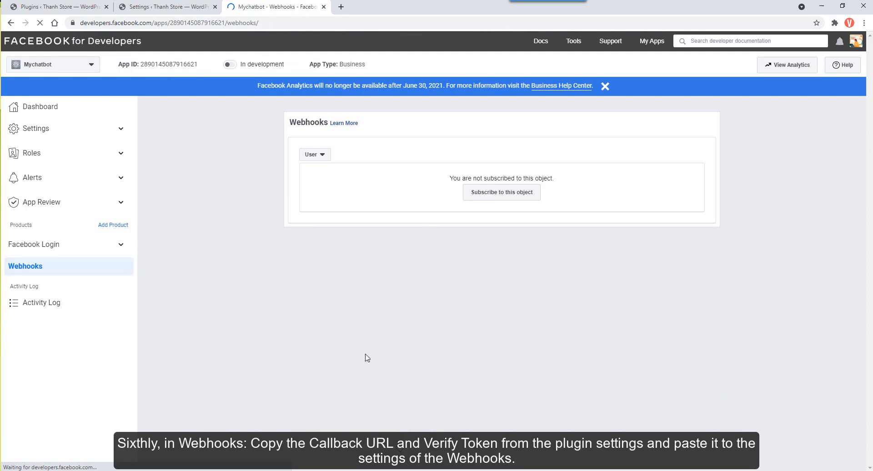
pyautogui.click(306, 156)
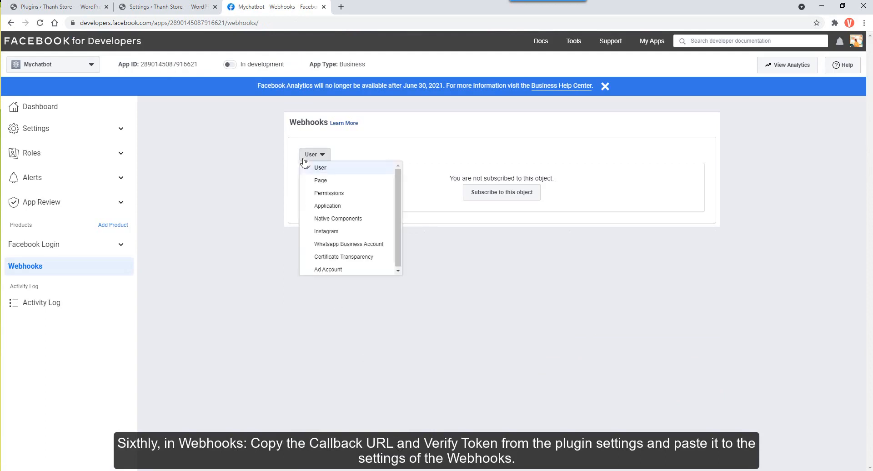
pyautogui.click(318, 180)
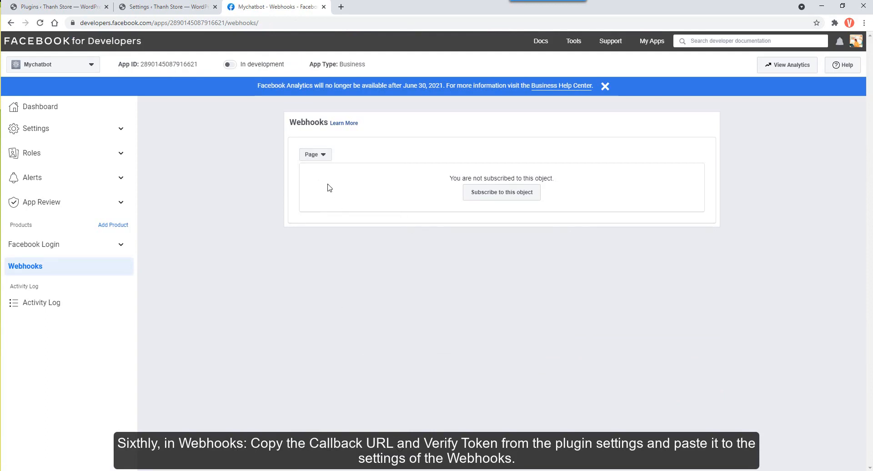
pyautogui.click(488, 193)
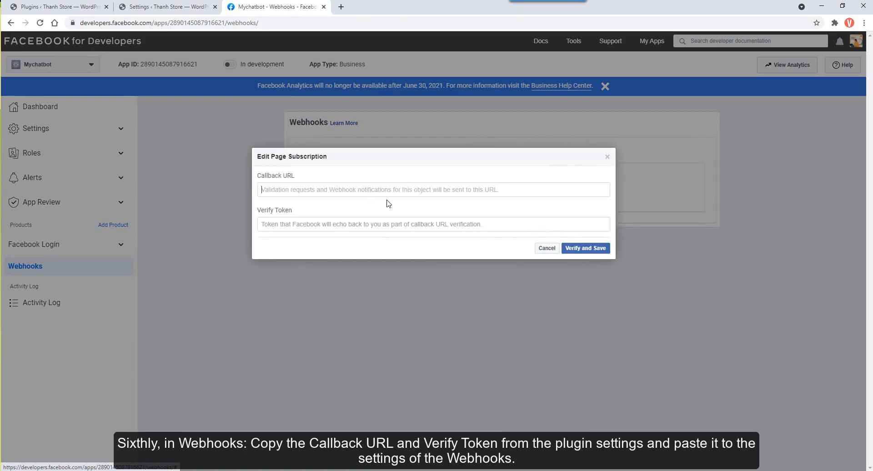
# - Copy the Callback Webhooks URL from the chatbot plugin's settings into the Page subscription's Callback URL field
pyautogui.click(168, 6)
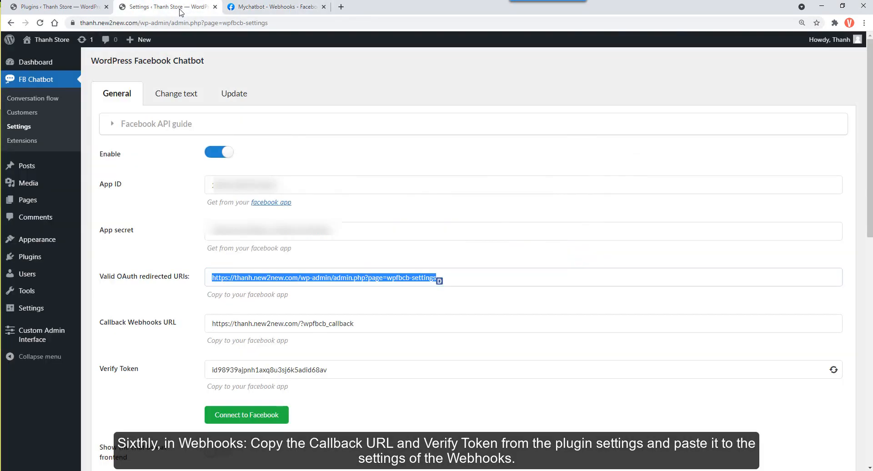
pyautogui.click(240, 324)
pyautogui.click(275, 7)
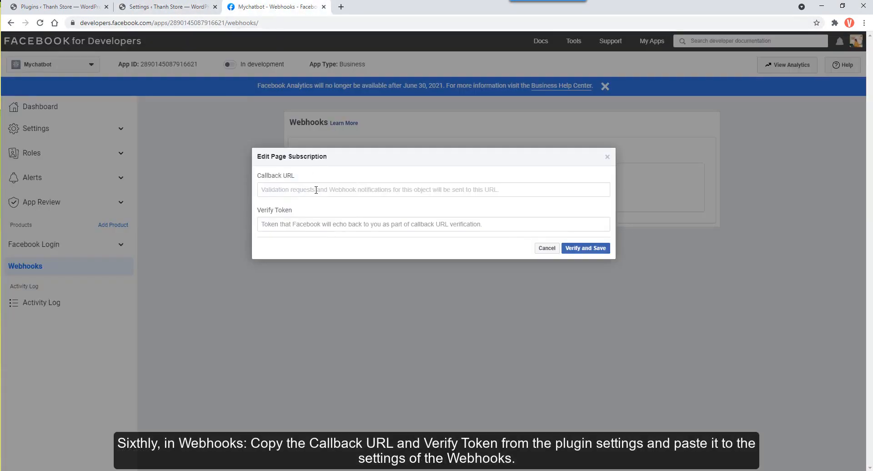
pyautogui.hotkey('ctrl', 'v')
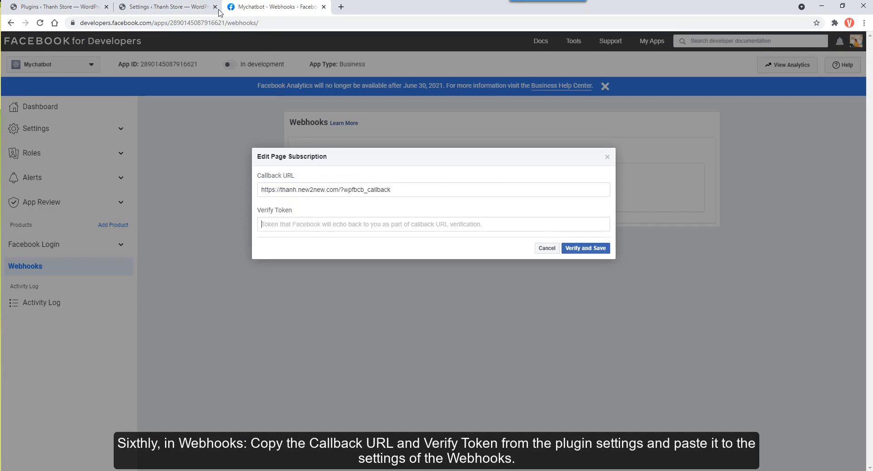
# - Copy the plugin's Verify Token into the Page subscription's Verify Token field, then verify and save the subscription
pyautogui.click(168, 7)
pyautogui.doubleClick(279, 368)
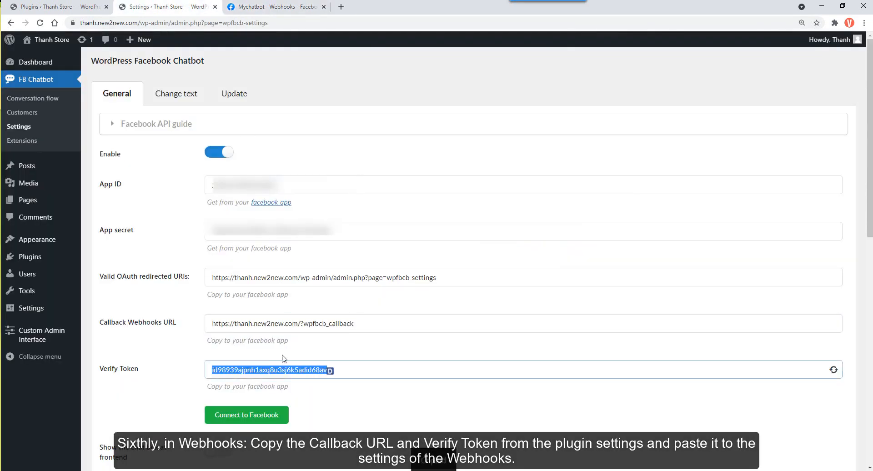
pyautogui.hotkey('ctrl', 'Tab')
pyautogui.click(327, 224)
pyautogui.hotkey('ctrl', 'v')
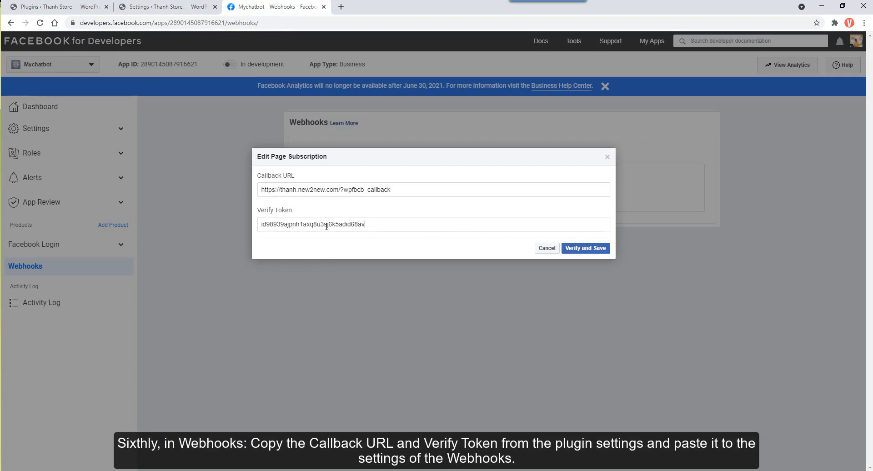
pyautogui.click(586, 250)
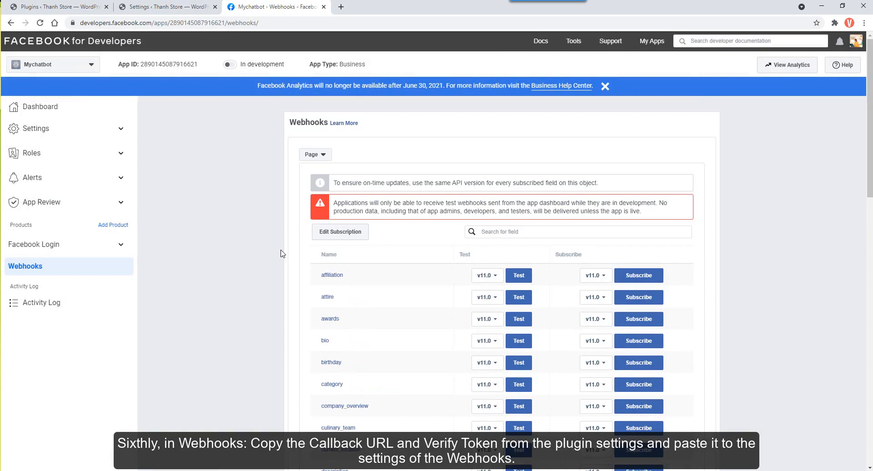
# - Add the Messenger product to the Mychatbot app
pyautogui.click(113, 225)
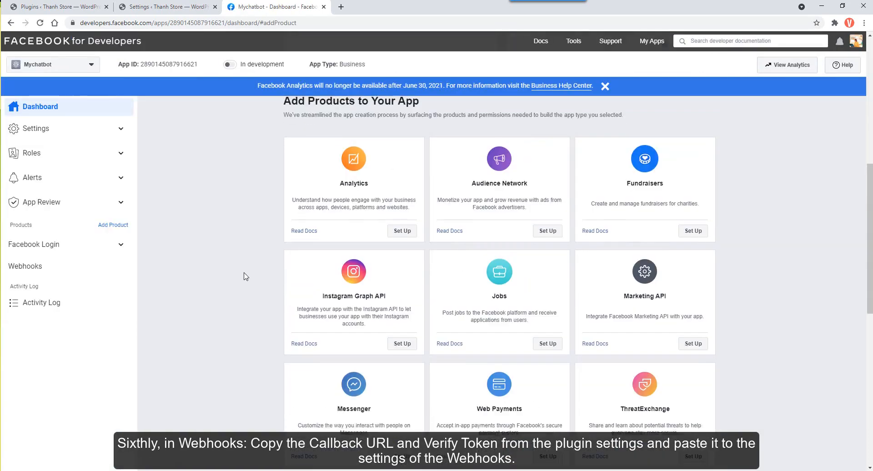
pyautogui.scroll(-2, 246, 276)
pyautogui.click(402, 372)
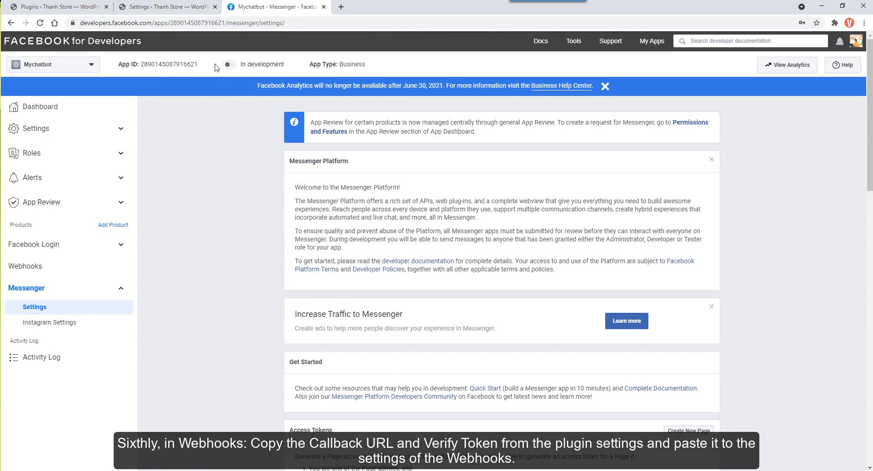
# - Connect the chatbot plugin to Facebook, choosing the Lavendershop page and accepting all the permissions Mychatbot requests
pyautogui.click(168, 6)
pyautogui.scroll(-2, 236, 362)
pyautogui.click(237, 282)
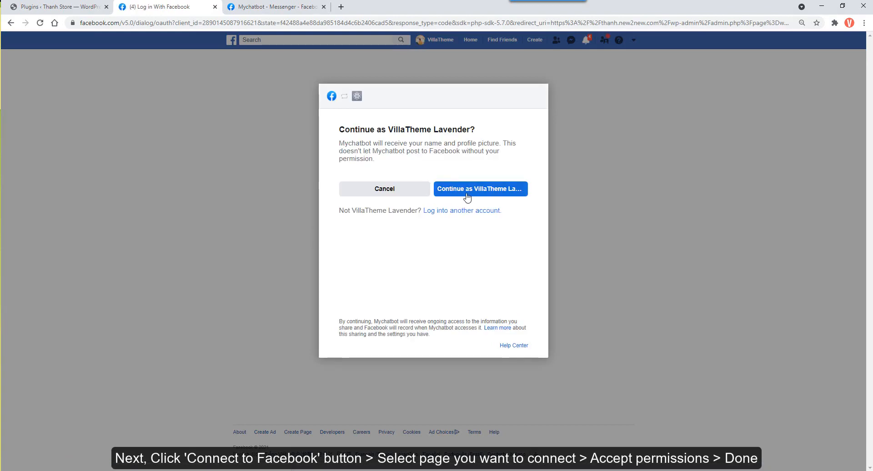
pyautogui.click(485, 190)
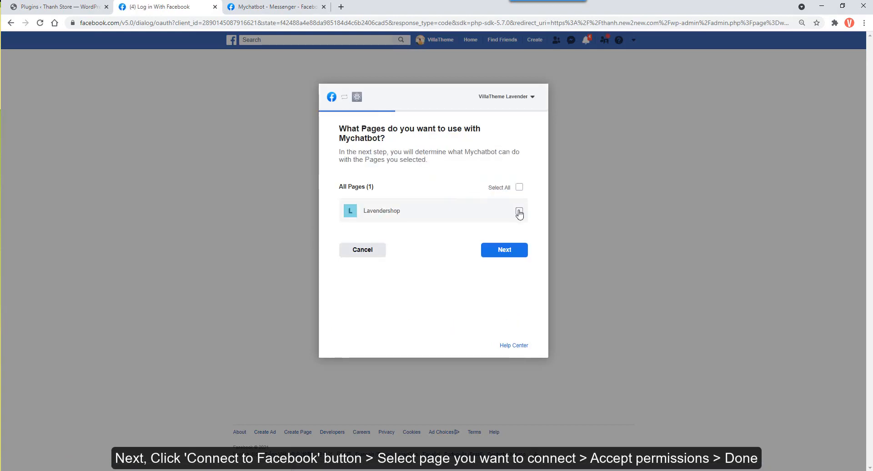
pyautogui.click(517, 249)
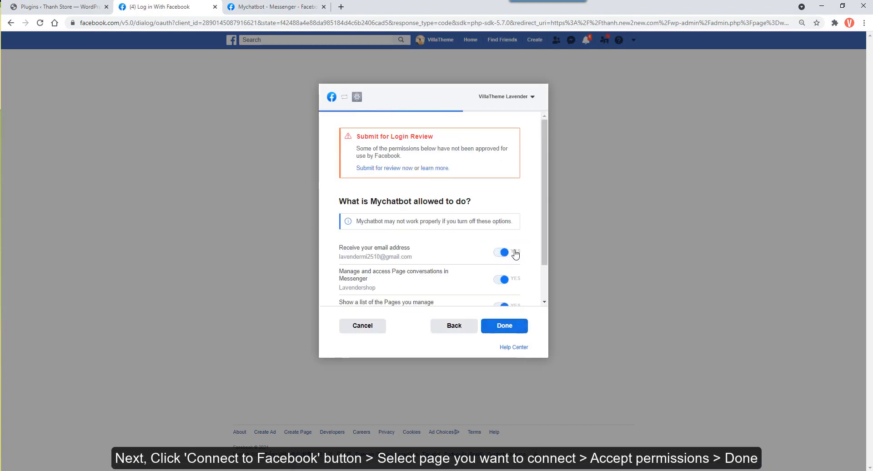
pyautogui.scroll(-1, 515, 252)
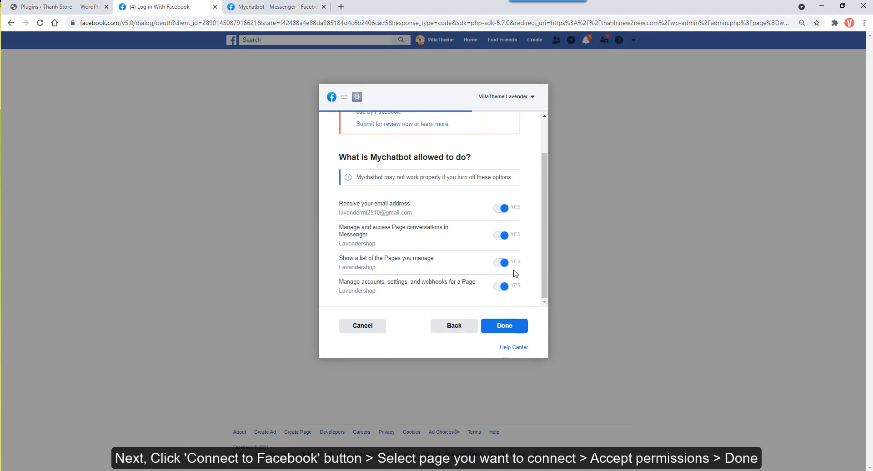
pyautogui.click(511, 327)
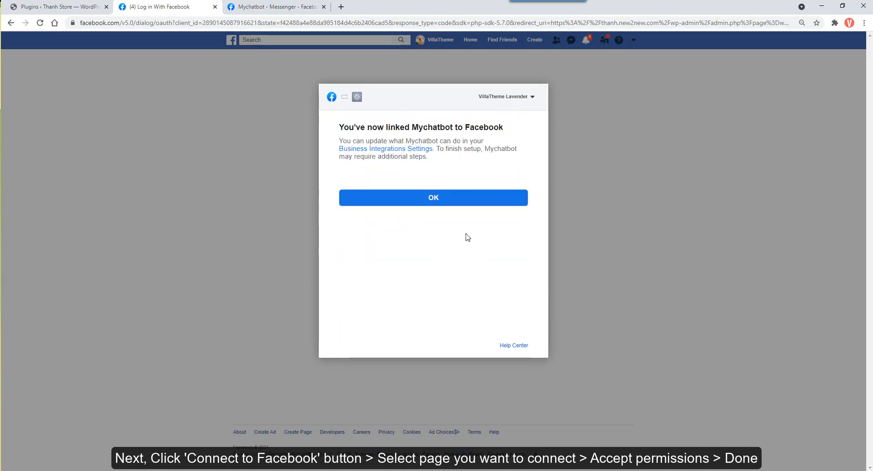
pyautogui.click(448, 200)
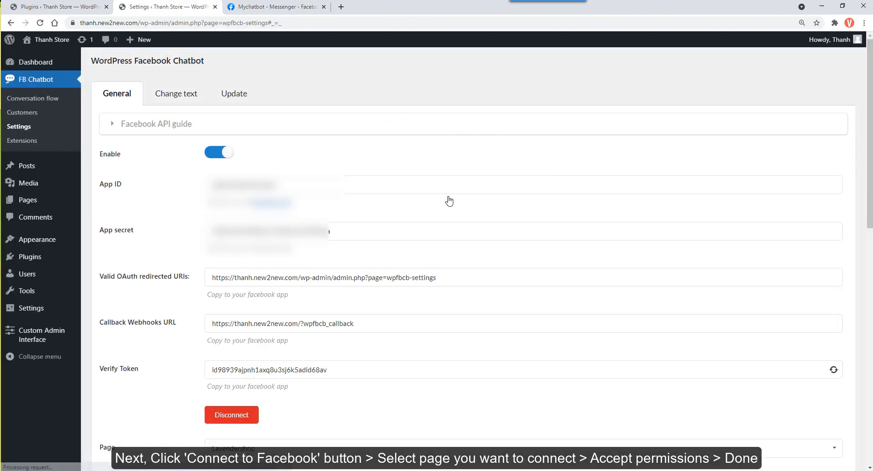
# - Reload Mychatbot's Messenger settings and subscribe the Lavendershop page to messages, messaging_postbacks and messaging_optins
pyautogui.click(282, 7)
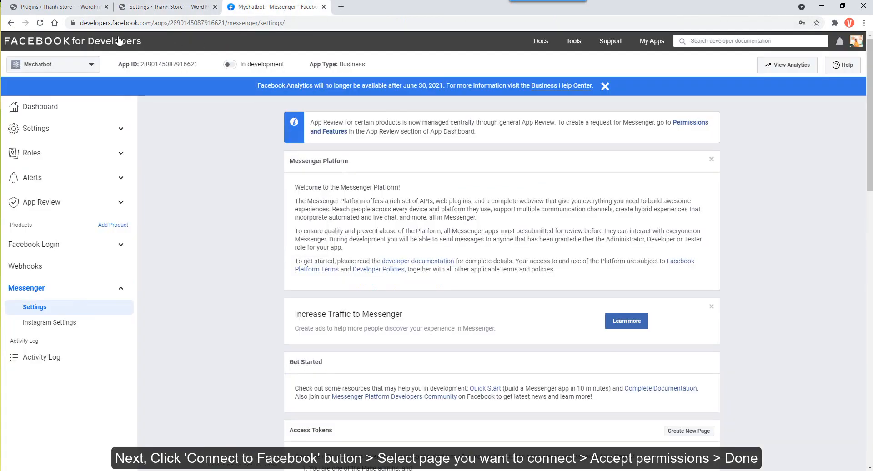
pyautogui.click(39, 24)
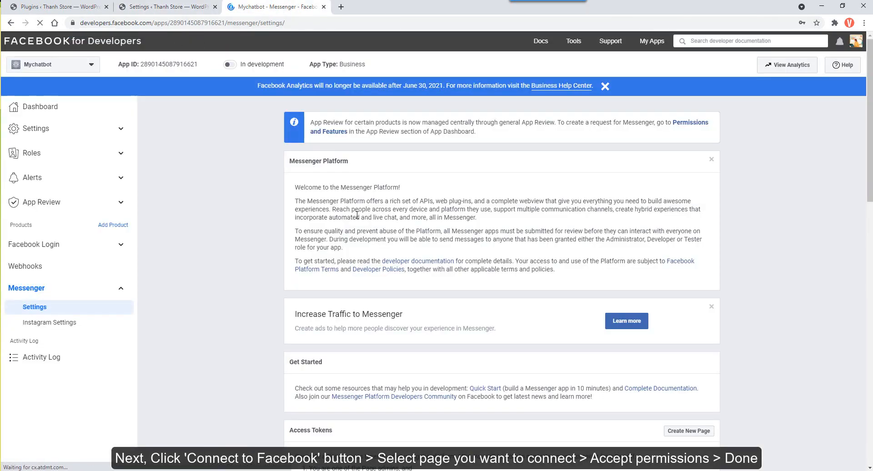
pyautogui.scroll(-6, 357, 214)
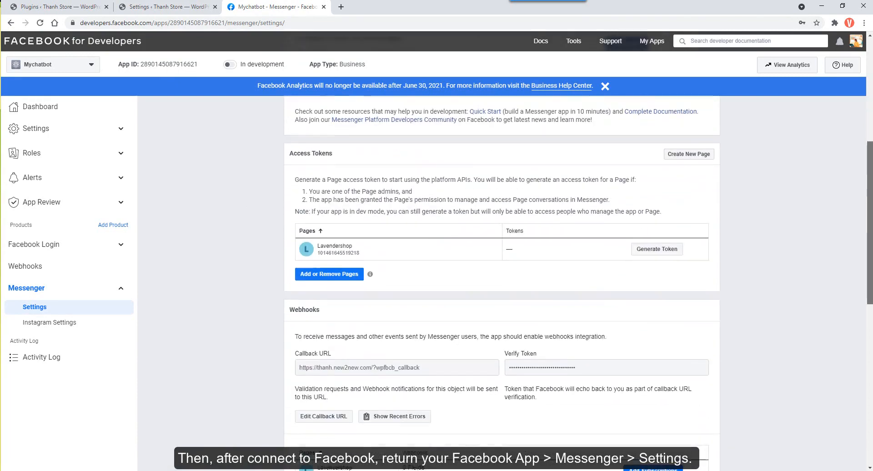
pyautogui.scroll(-4, 823, 318)
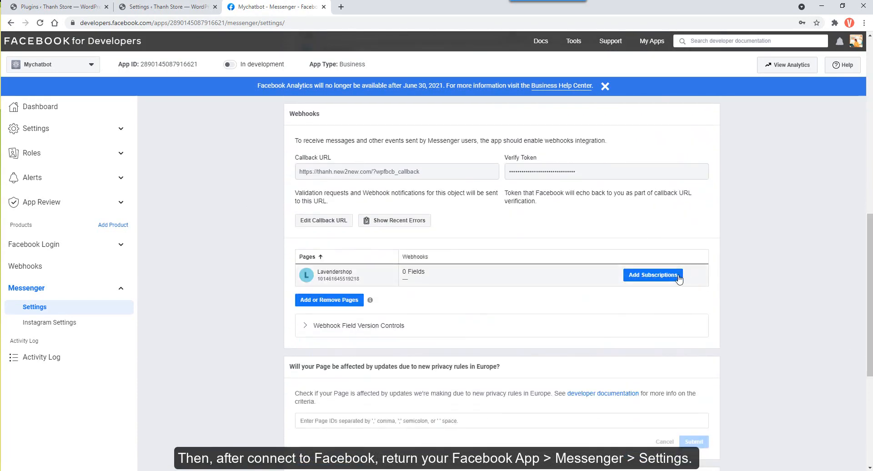
pyautogui.click(679, 279)
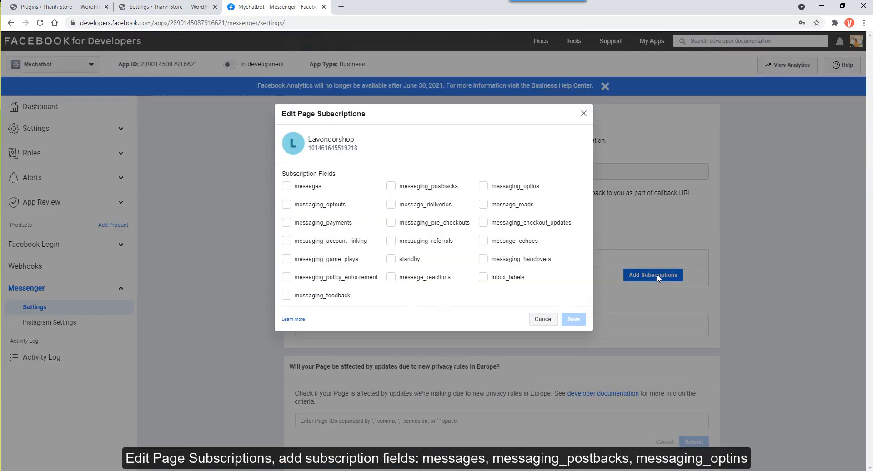
pyautogui.click(285, 186)
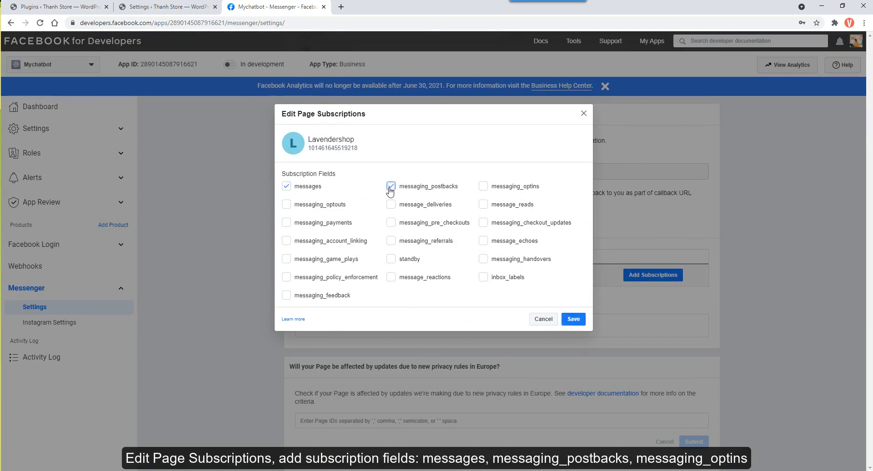
pyautogui.click(484, 187)
pyautogui.click(574, 320)
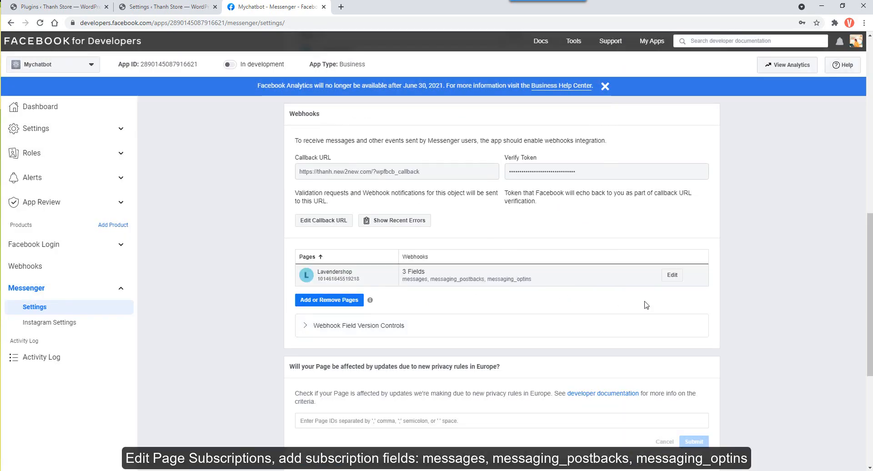
# - Return to the chatbot plugin in WordPress and open the Customer typing section of its conversation flow
pyautogui.moveTo(870, 249); pyautogui.dragTo(870, 300)
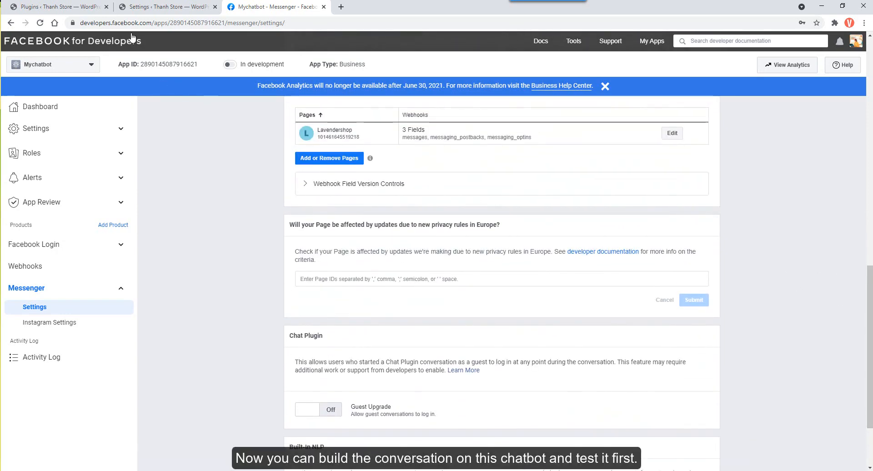
pyautogui.click(152, 8)
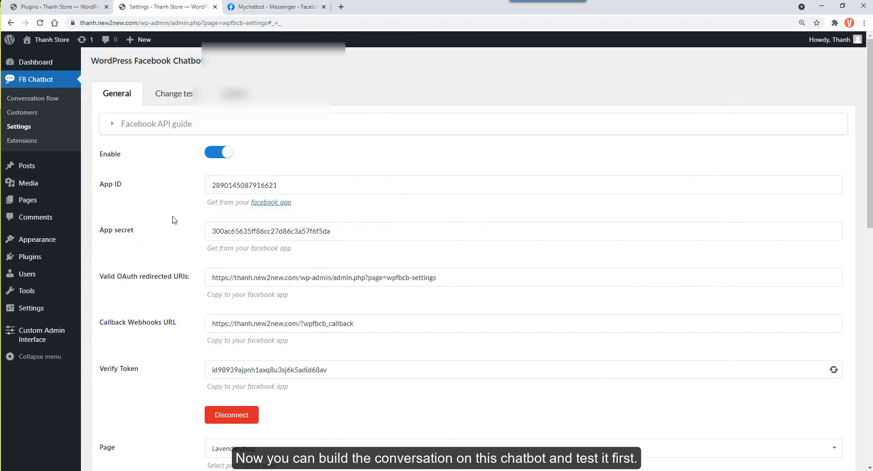
pyautogui.scroll(-4, 174, 220)
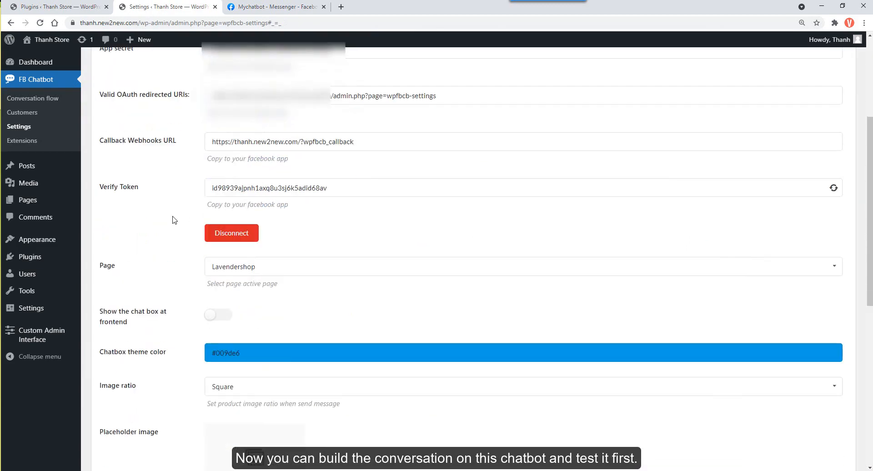
pyautogui.scroll(-8, 175, 220)
pyautogui.click(120, 260)
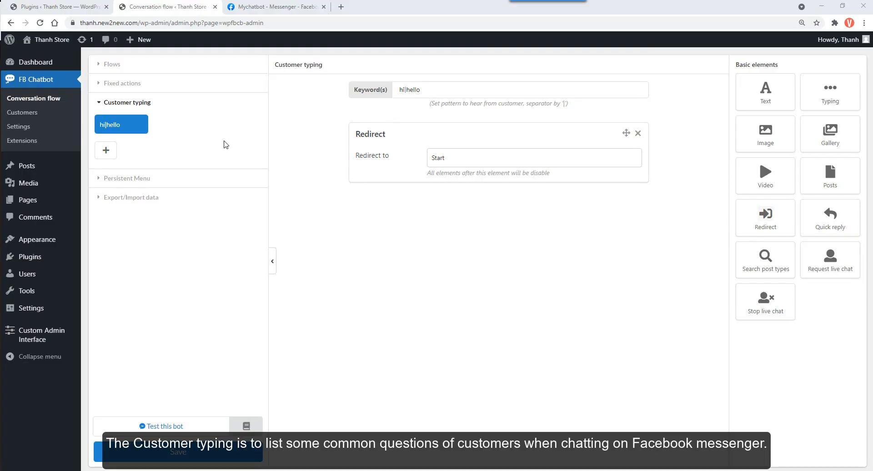
# - Add a Customer typing entry with the keyword "I can not activate key"
pyautogui.click(106, 150)
pyautogui.click(175, 130)
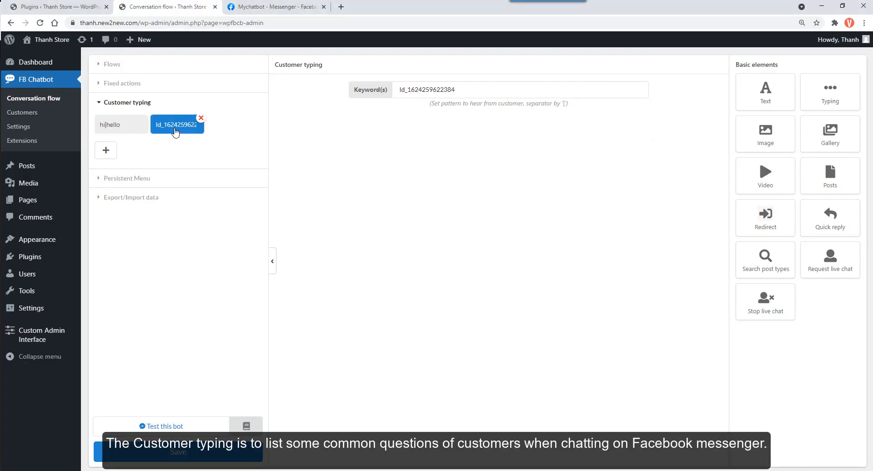
pyautogui.doubleClick(437, 89)
pyautogui.write('I can no')
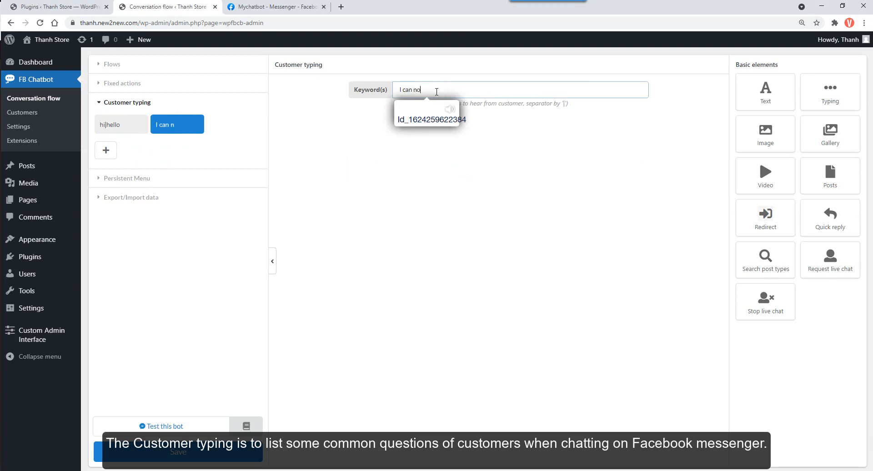
pyautogui.write('t activate key')
pyautogui.click(386, 165)
# - Add another Customer typing entry with the keyword "my key is expired"
pyautogui.click(106, 150)
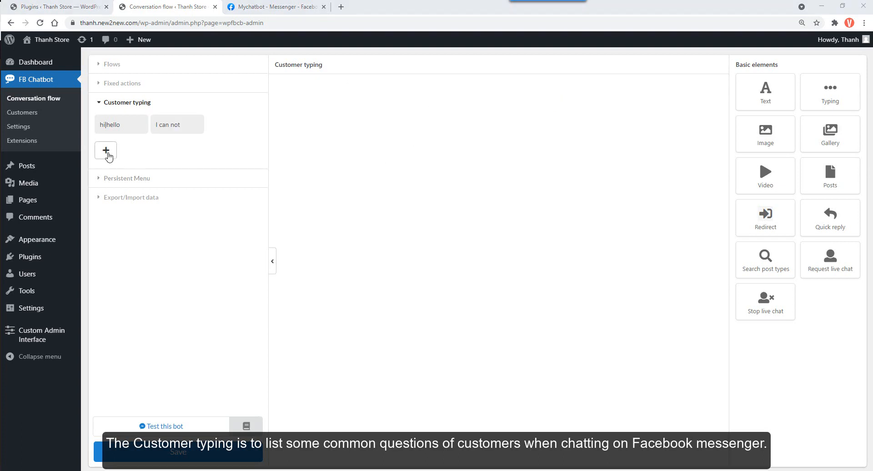
pyautogui.click(219, 137)
pyautogui.doubleClick(442, 88)
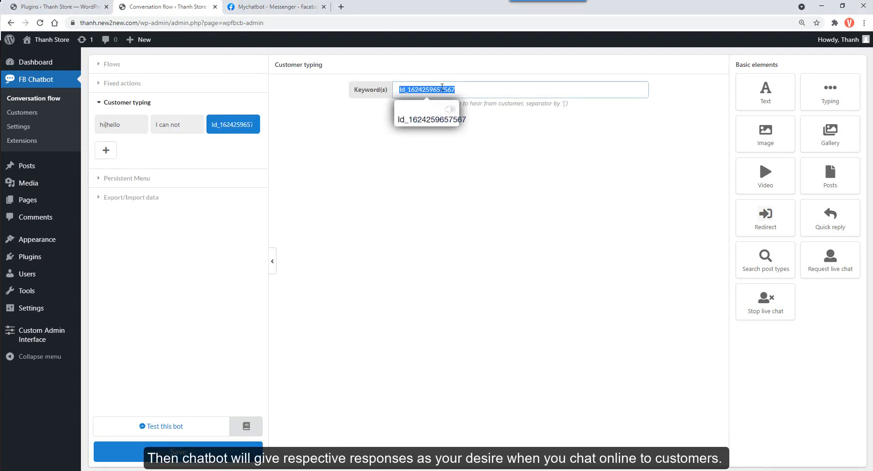
pyautogui.write('my k')
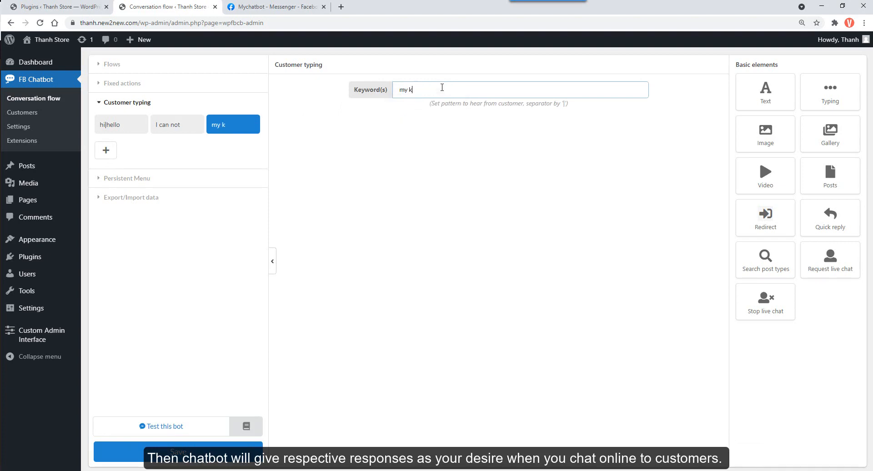
pyautogui.write('ey is expired')
# - Add a further Customer typing entry with the keyword "how can i update plugin"
pyautogui.click(105, 150)
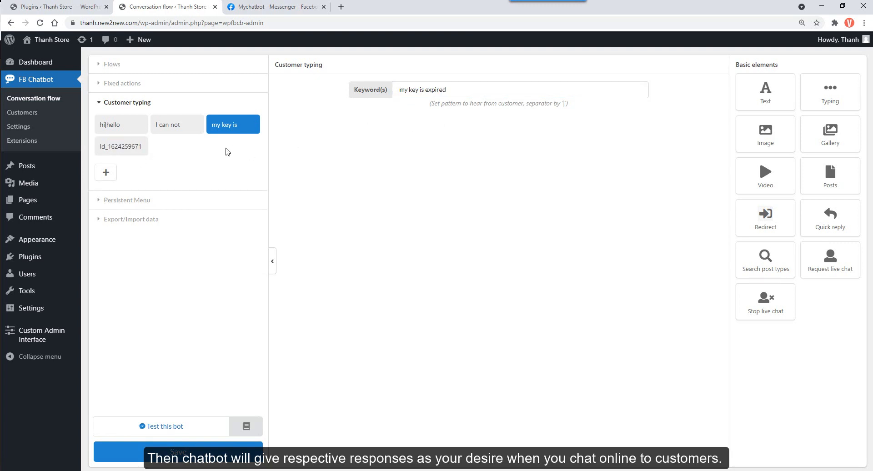
pyautogui.click(113, 156)
pyautogui.doubleClick(432, 90)
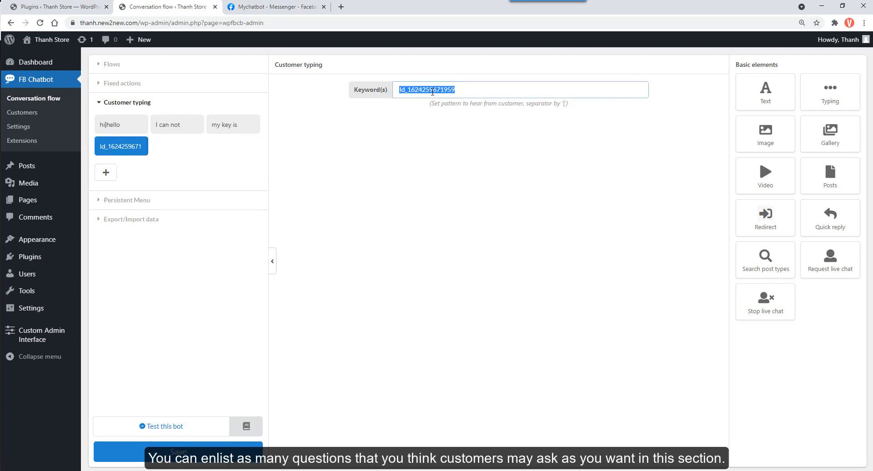
pyautogui.write('how')
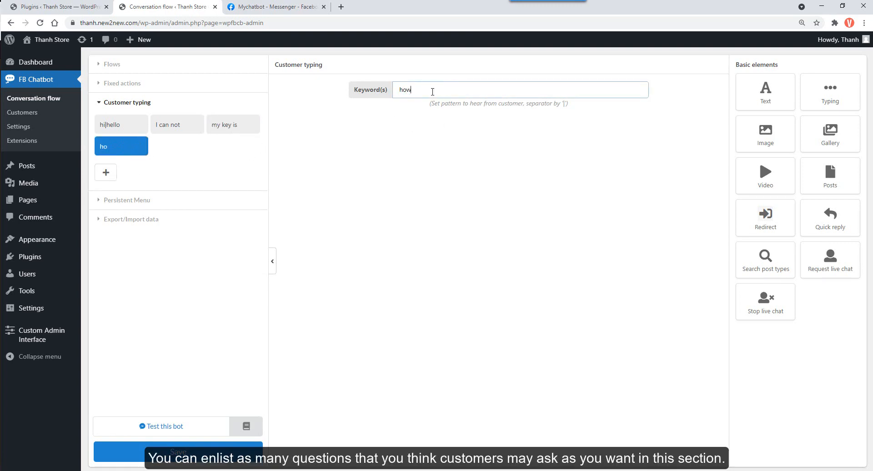
pyautogui.write(' can i update plugin')
pyautogui.click(241, 184)
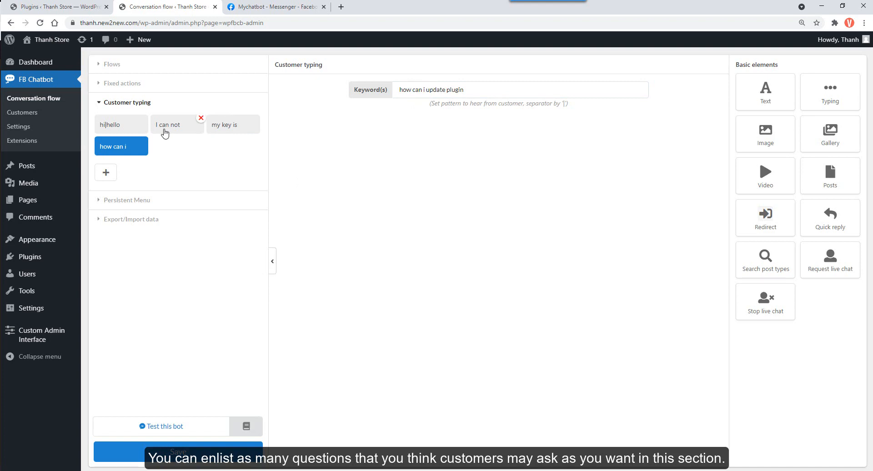
# - Add a Text element to the "I can not activate key" entry with the message "Please follow this guide to activate your key"
pyautogui.click(165, 133)
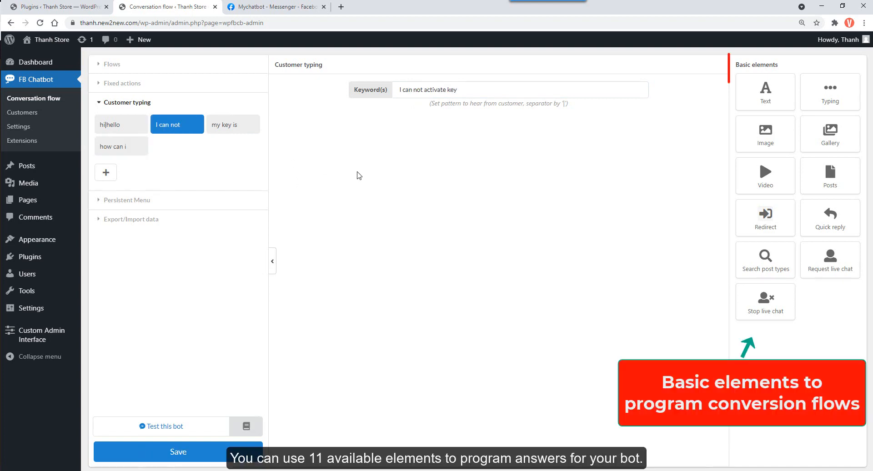
pyautogui.moveTo(185, 132)
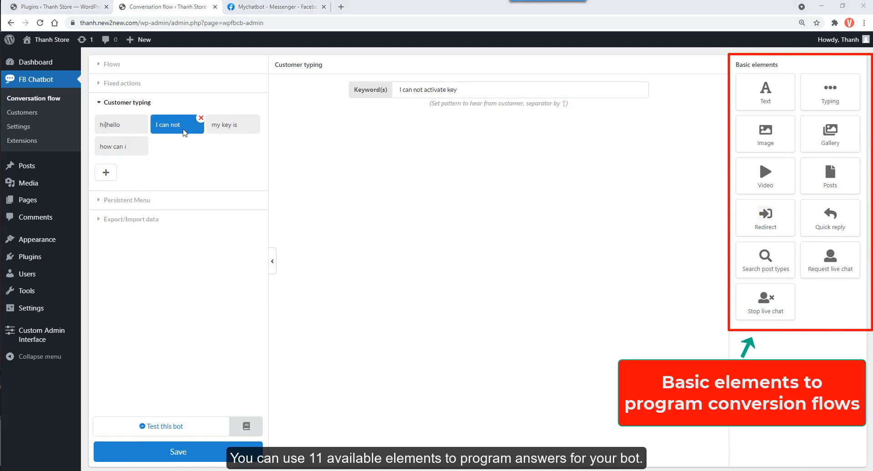
pyautogui.click(759, 90)
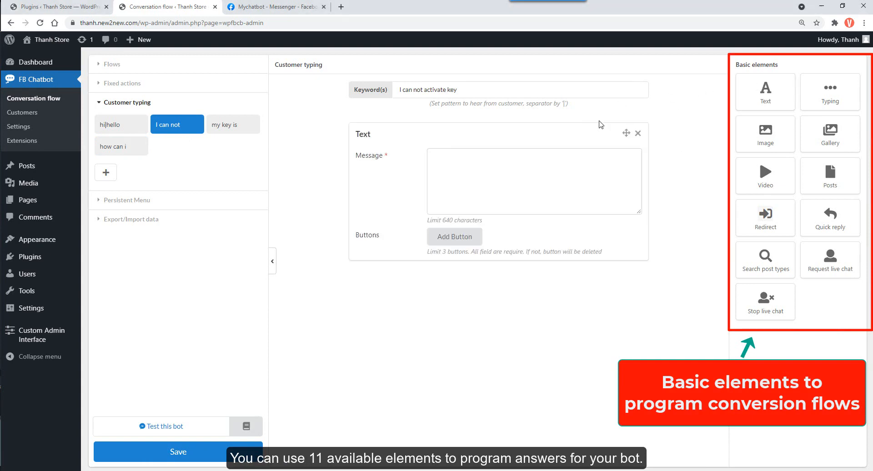
pyautogui.write('Please follow this guide to activate your key')
pyautogui.click(472, 239)
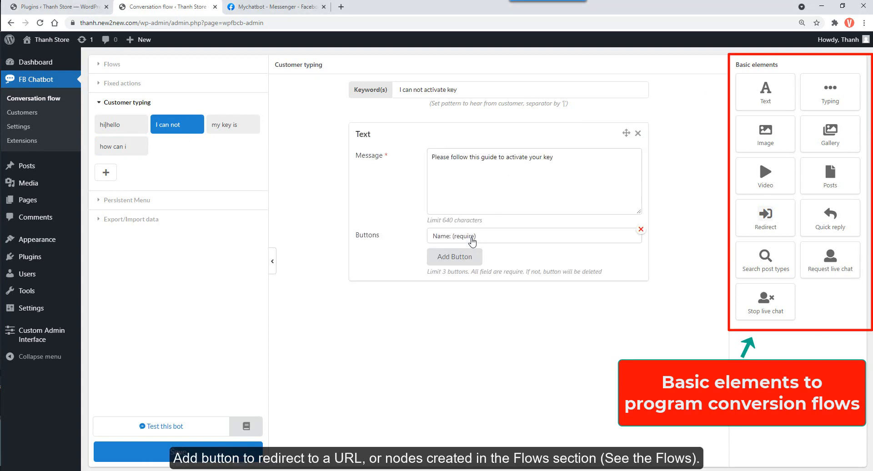
pyautogui.click(472, 239)
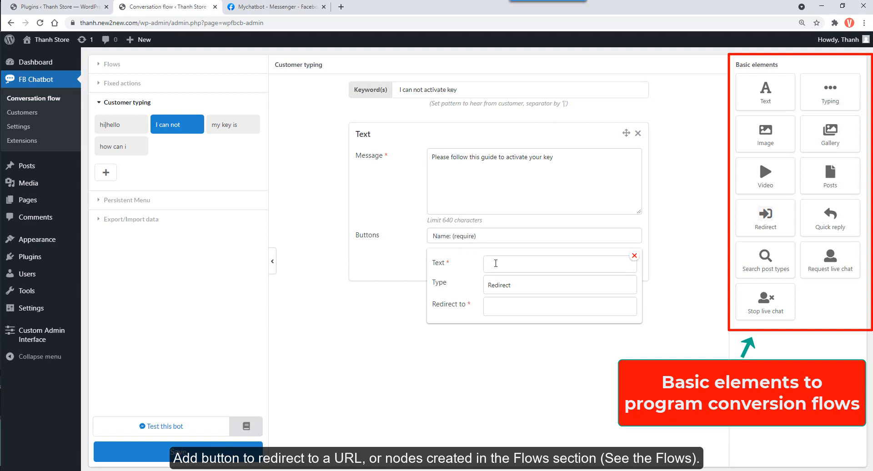
pyautogui.write('Go this guide')
pyautogui.click(513, 287)
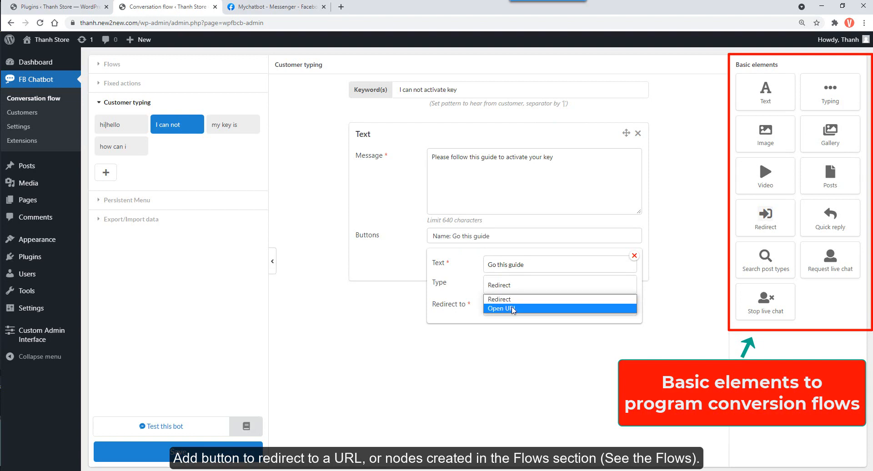
pyautogui.click(514, 308)
pyautogui.click(510, 303)
pyautogui.write('https://villatheme.com/knowledge-base/how-to-use-auto-update-feature/')
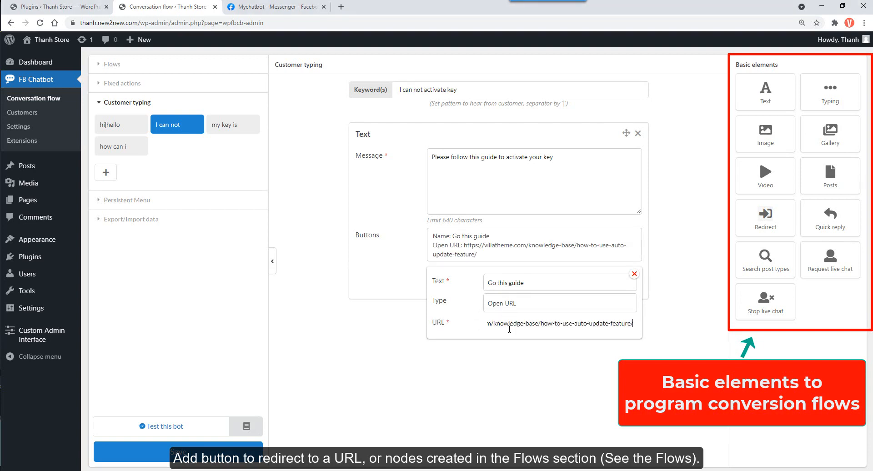
pyautogui.click(512, 381)
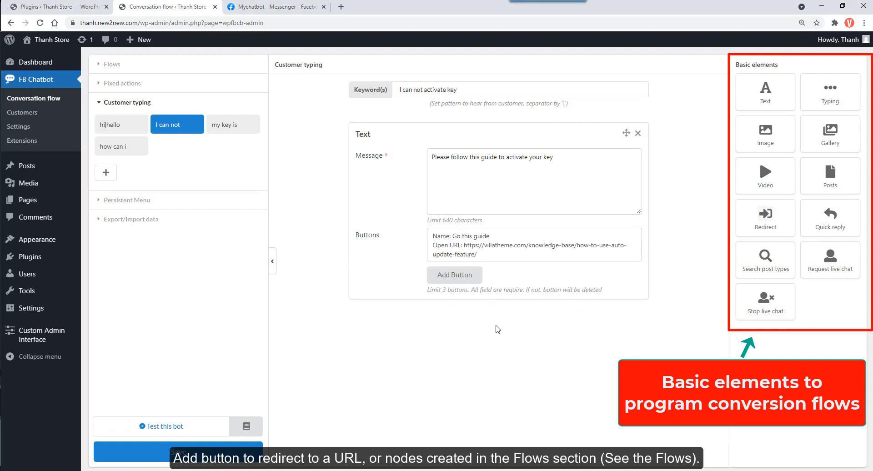
pyautogui.click(233, 132)
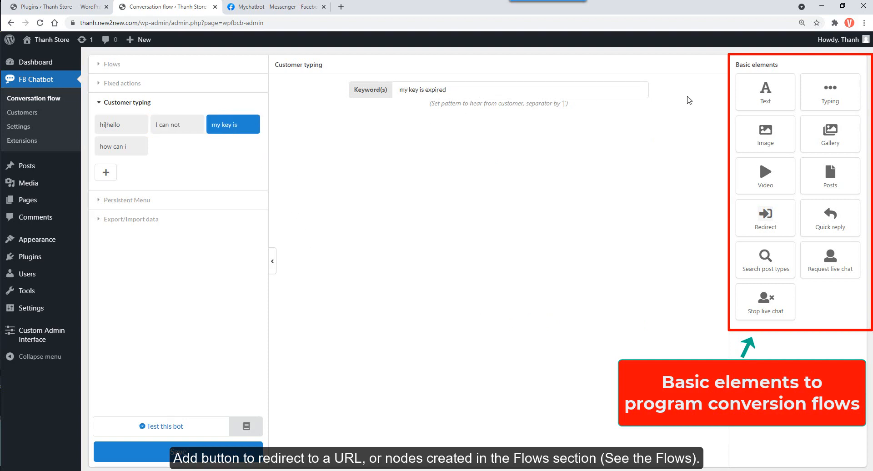
pyautogui.click(753, 92)
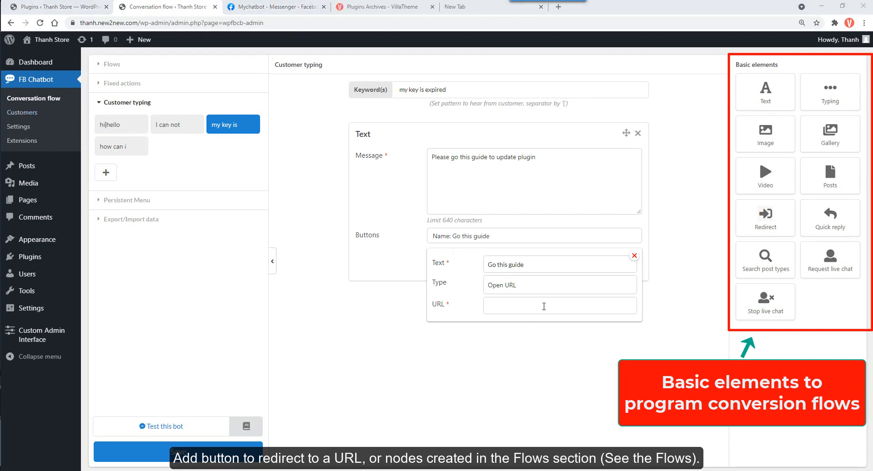
pyautogui.write('https://villatheme.com/knowledge-base/how-to-update-villatheme-plugins-from-envato/')
pyautogui.click(513, 357)
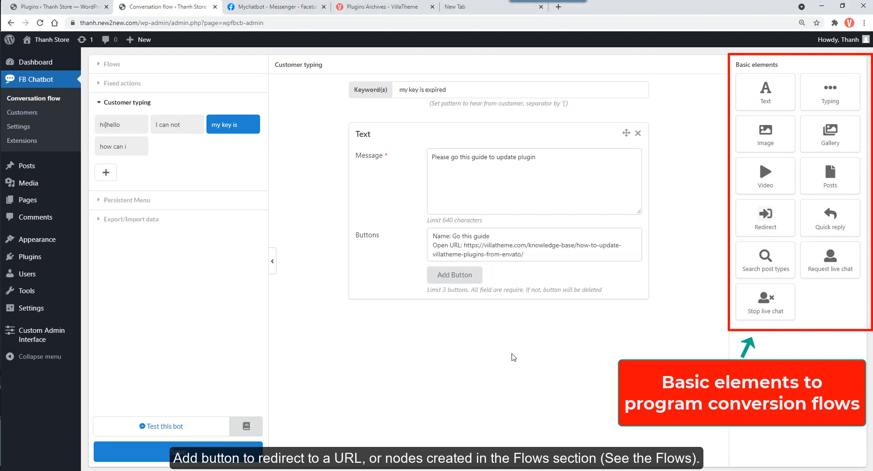
# - Add a second button named "Live chat" to the Text element that redirects to the Live support node
pyautogui.click(458, 277)
pyautogui.click(485, 279)
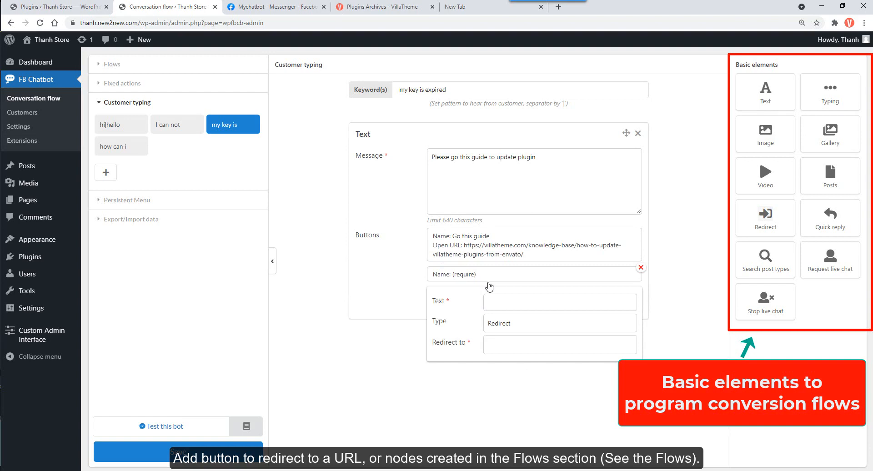
pyautogui.click(508, 303)
pyautogui.write('Live chat')
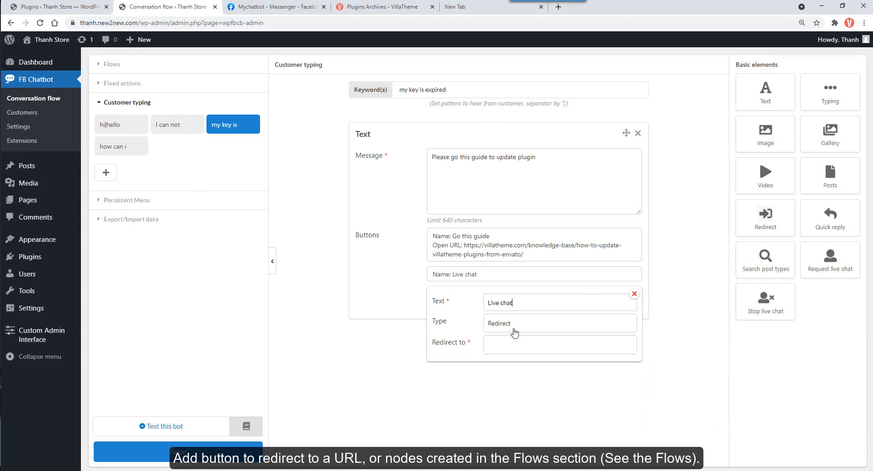
pyautogui.click(514, 344)
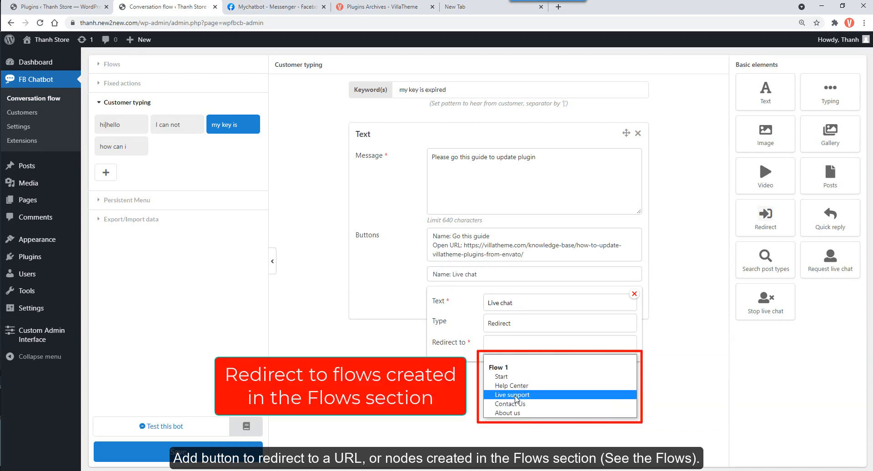
pyautogui.click(514, 395)
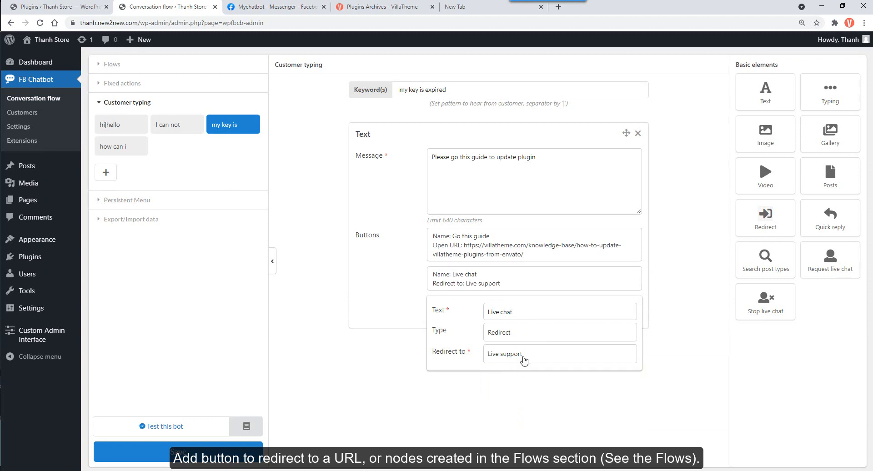
pyautogui.click(529, 354)
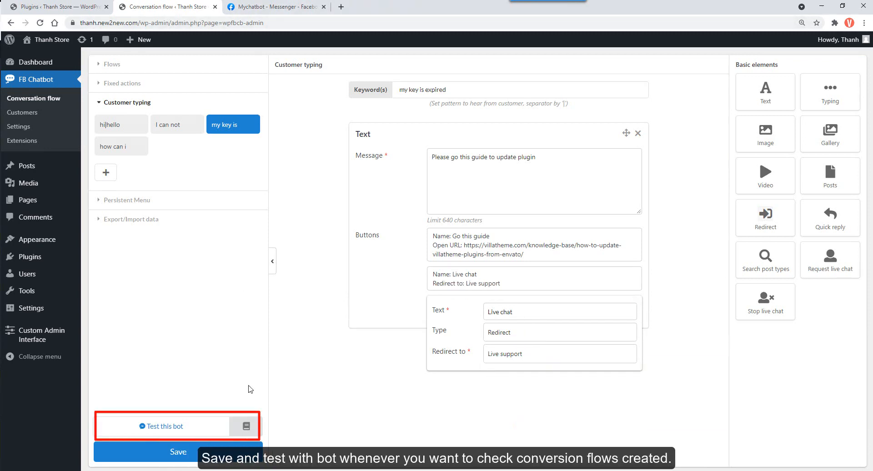
# - Test the bot in Messenger by sending Lavendershop the message "my key is expired"
pyautogui.click(171, 425)
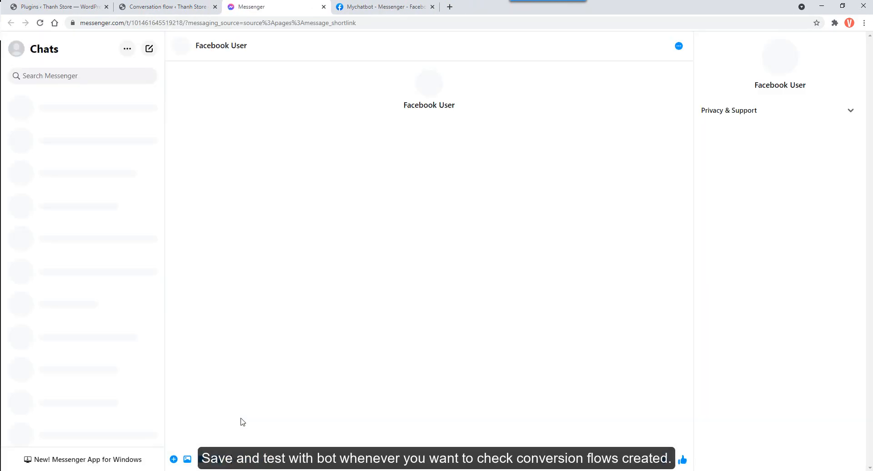
pyautogui.click(435, 463)
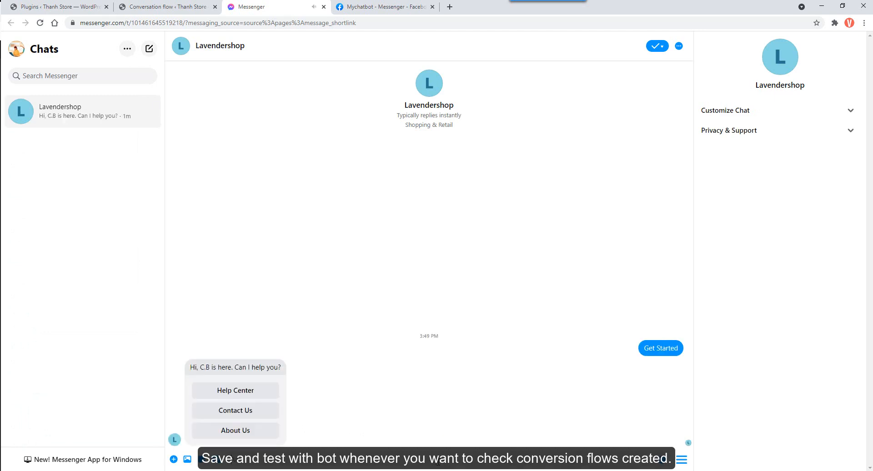
pyautogui.write('my key is expired')
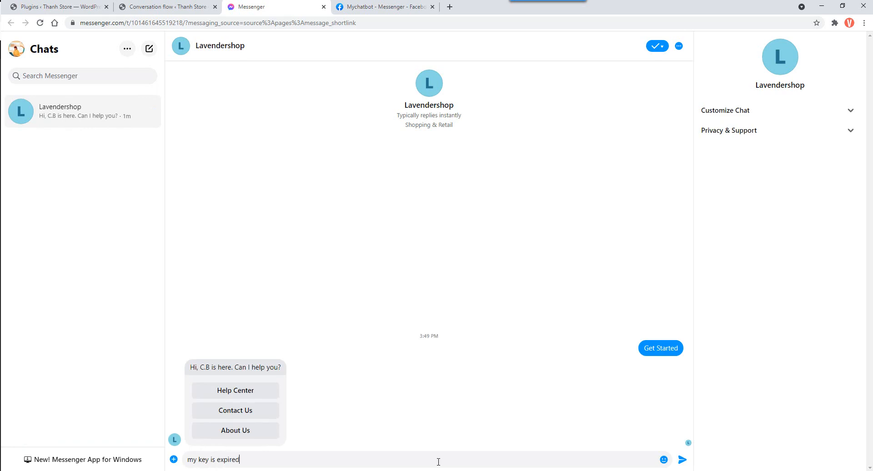
pyautogui.press('Return')
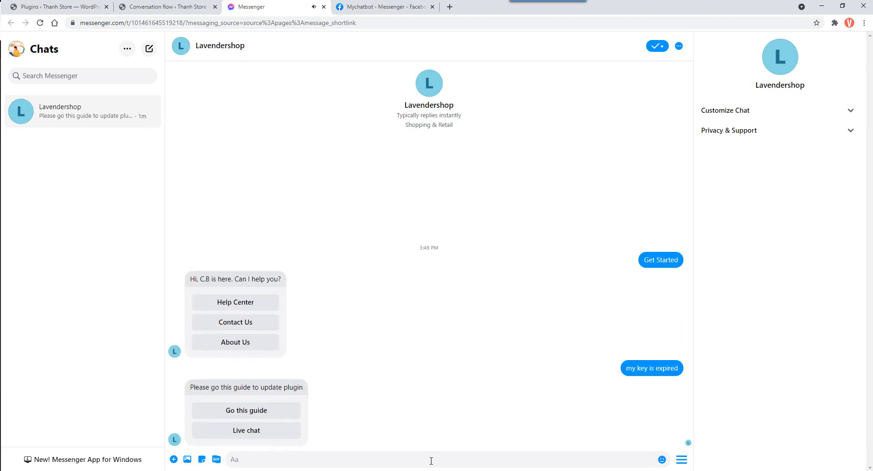
# - Try the bot reply's "Go this guide" link, return to the Messenger conversation and choose "Live chat"
pyautogui.click(268, 411)
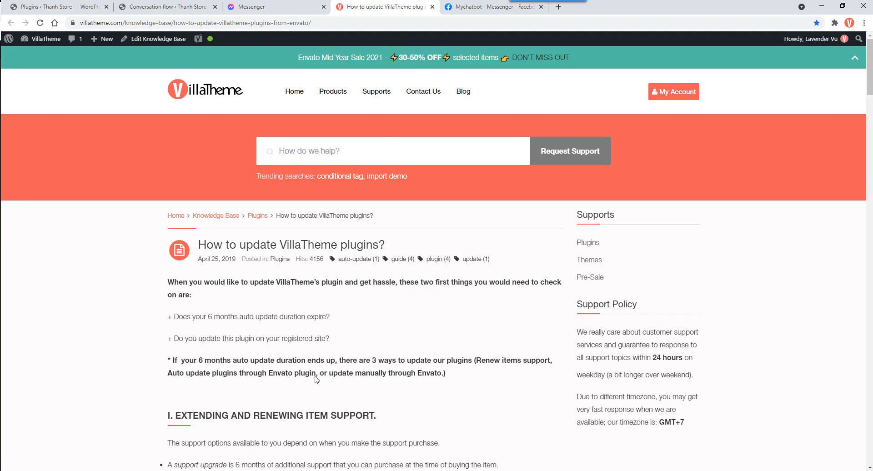
pyautogui.click(251, 6)
pyautogui.click(247, 431)
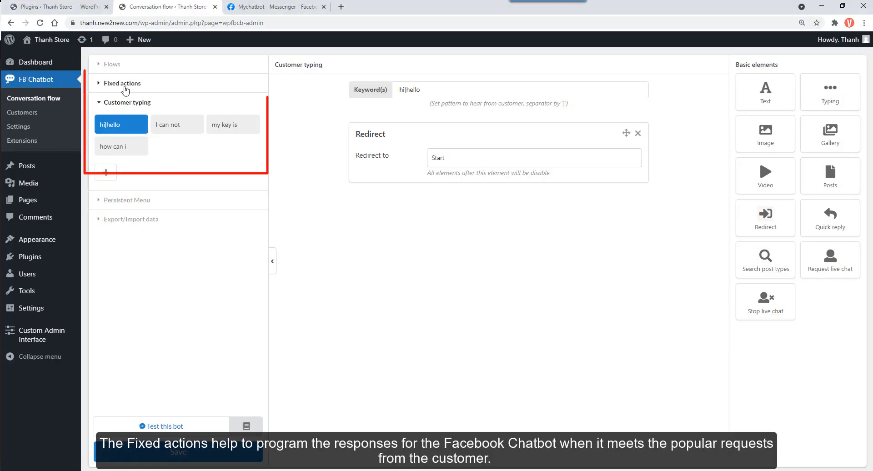
# - Replace the Redirect element of the Welcome Message fixed action with a Text element reading "Hi, How can we help you"
pyautogui.click(125, 88)
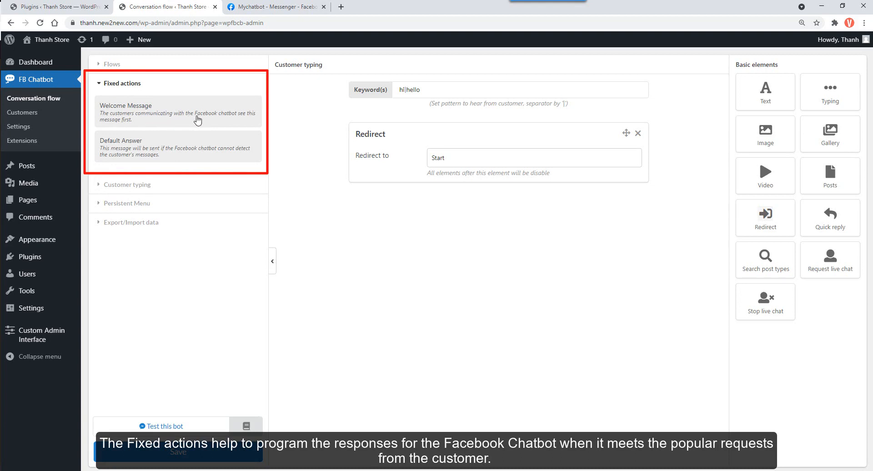
pyautogui.click(197, 120)
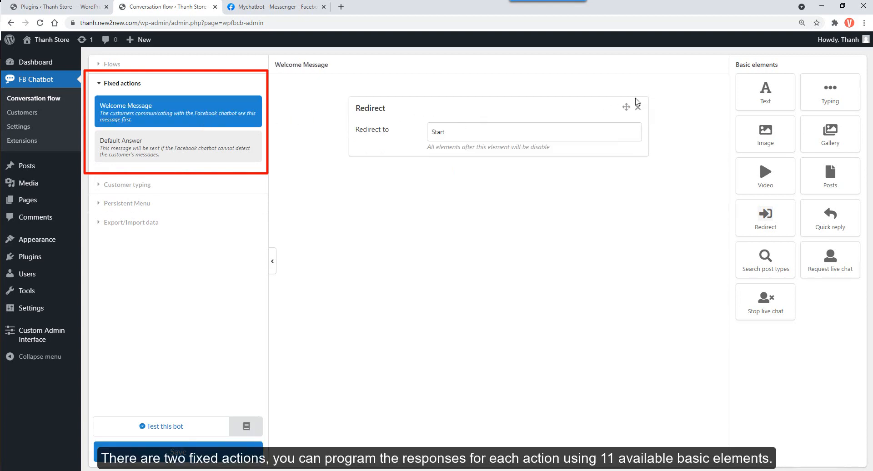
pyautogui.click(638, 106)
pyautogui.click(759, 96)
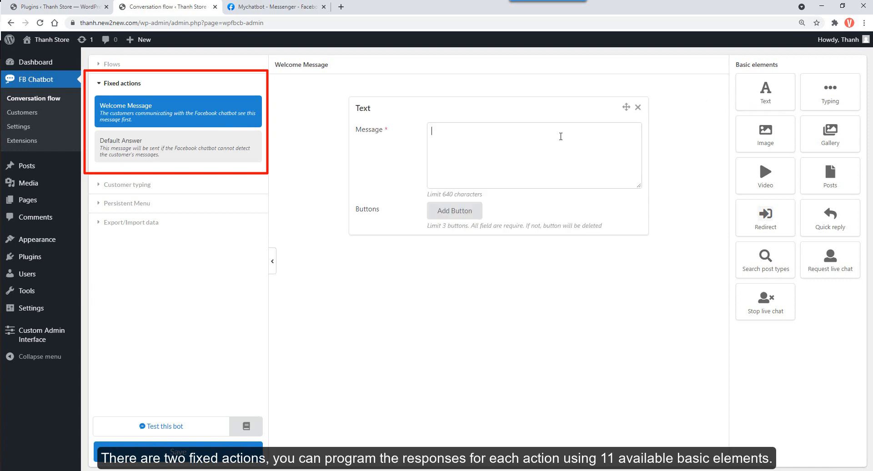
pyautogui.write('Hi, How can we help you')
pyautogui.click(454, 211)
pyautogui.click(487, 213)
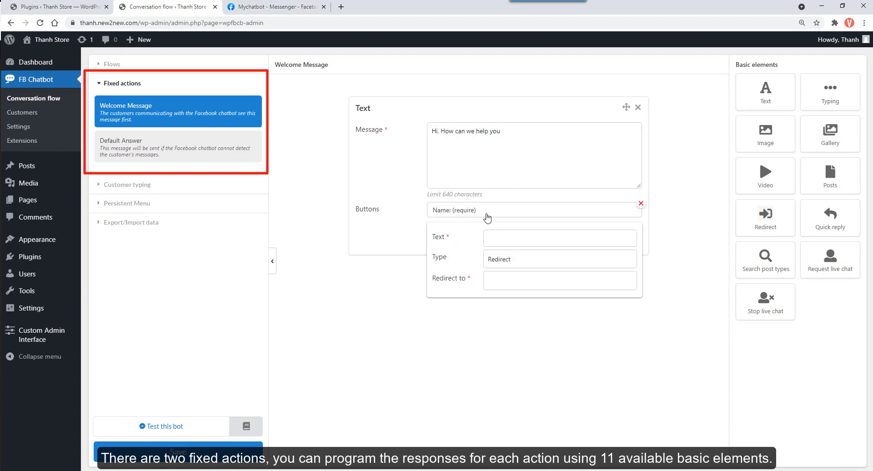
pyautogui.click(497, 240)
pyautogui.write('Install')
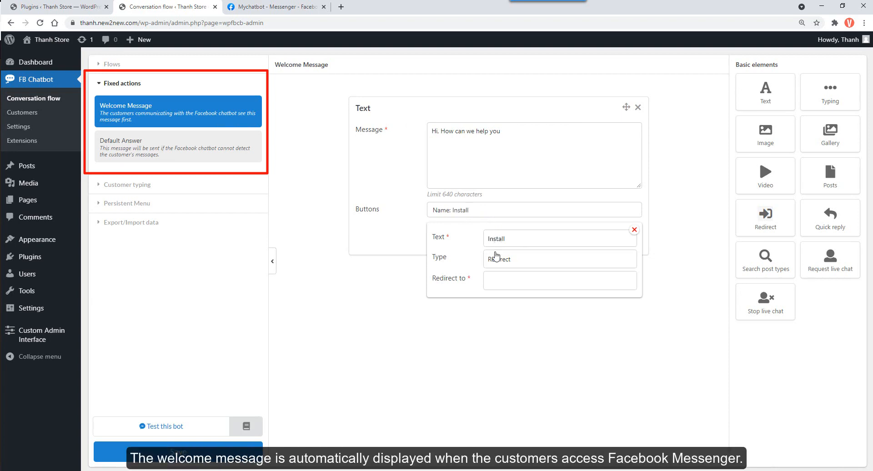
pyautogui.click(496, 260)
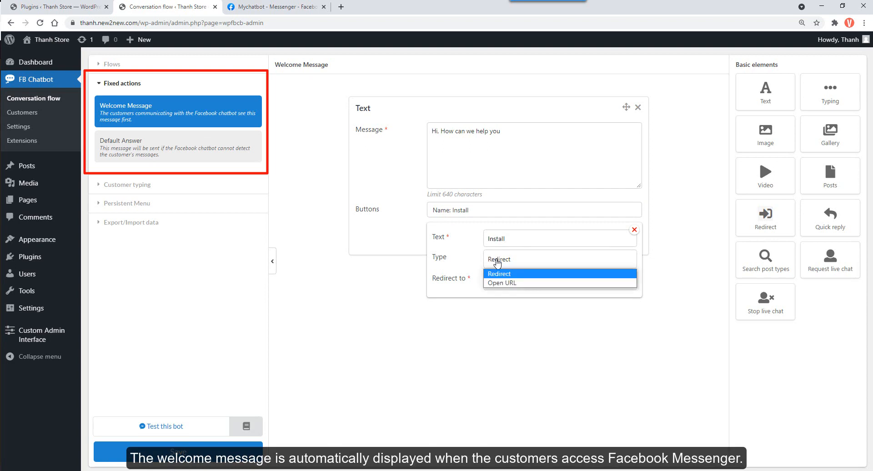
pyautogui.click(502, 283)
pyautogui.click(511, 282)
pyautogui.write('https://villatheme.com/knowledge-base/download-and-install-villatheme-plugins/')
pyautogui.click(458, 400)
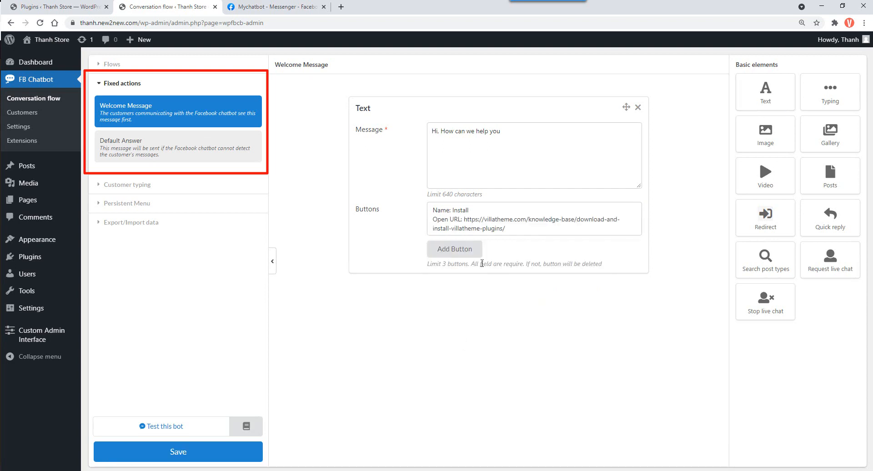
# - Add an "Update" button to the welcome text that redirects to the Help Center node
pyautogui.click(471, 253)
pyautogui.click(466, 270)
pyautogui.click(530, 253)
pyautogui.click(526, 279)
pyautogui.write('Up')
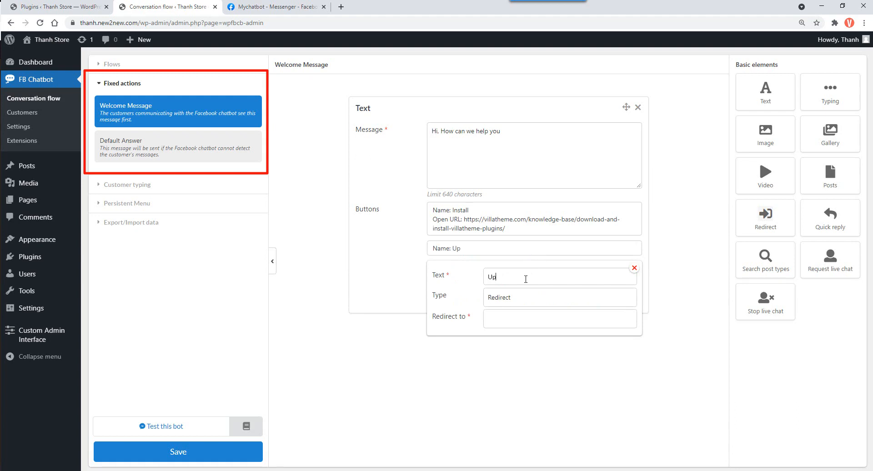
pyautogui.write('daye')
pyautogui.click(521, 320)
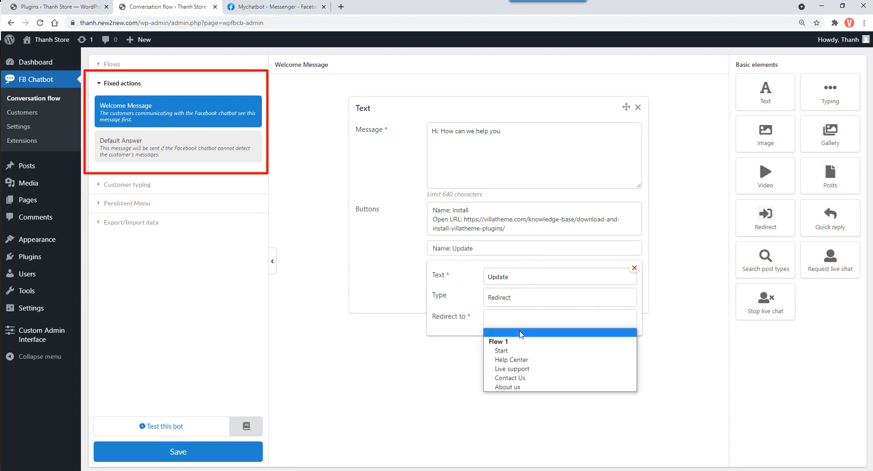
pyautogui.click(523, 361)
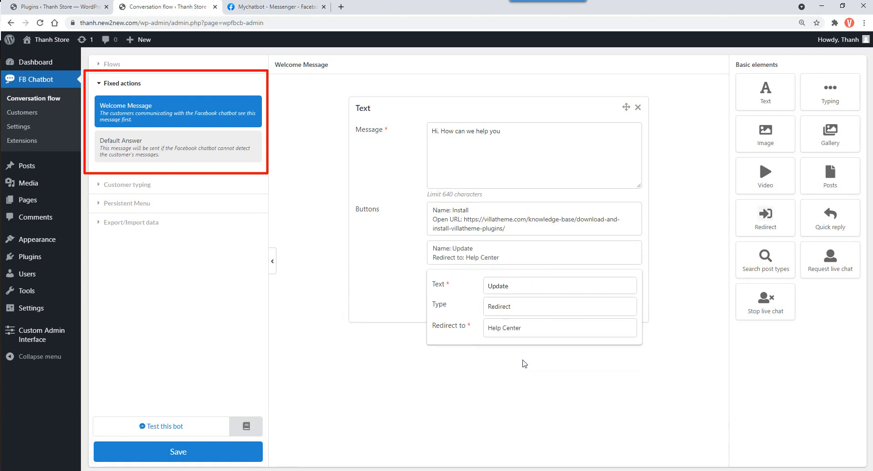
pyautogui.click(498, 343)
pyautogui.click(471, 302)
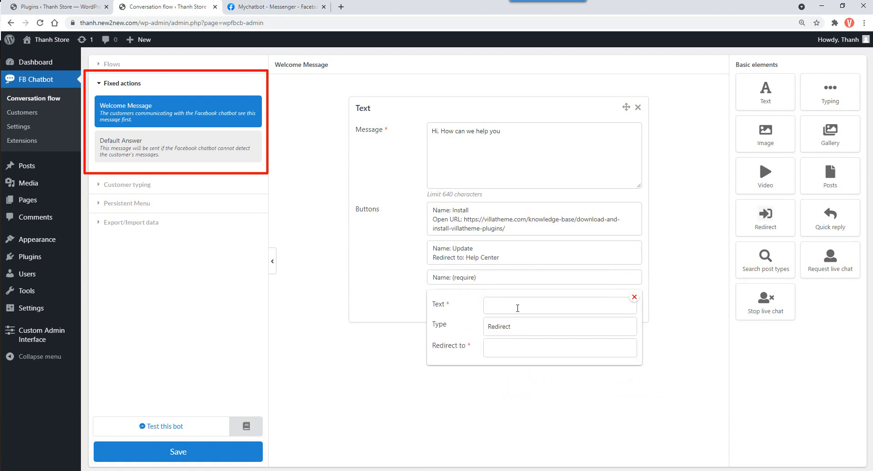
pyautogui.write('Pl')
pyautogui.click(517, 328)
pyautogui.click(516, 350)
pyautogui.write('https://villatheme.com/privacy-policy/')
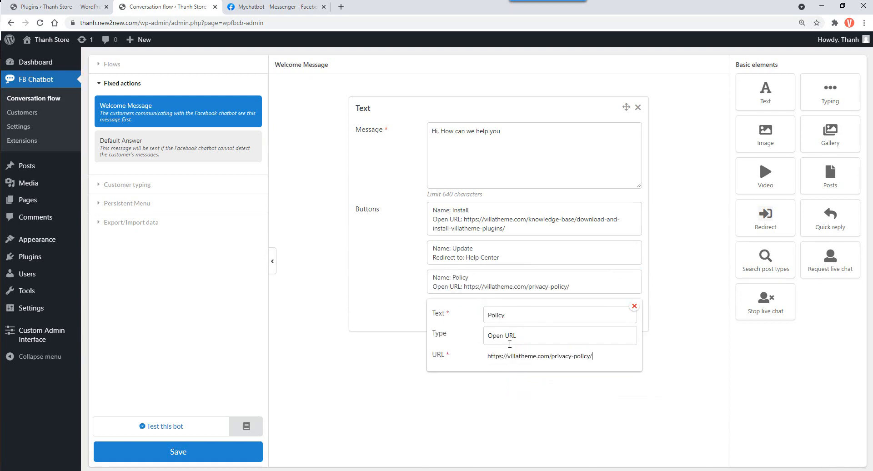
pyautogui.click(515, 409)
pyautogui.click(177, 452)
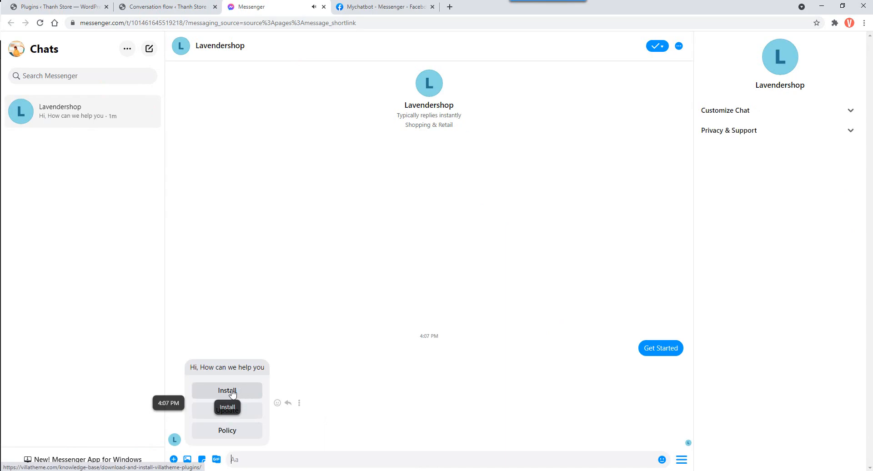
# - Test the welcome message in Messenger by trying its "Install" link and its "Update" option
pyautogui.click(232, 393)
pyautogui.click(279, 10)
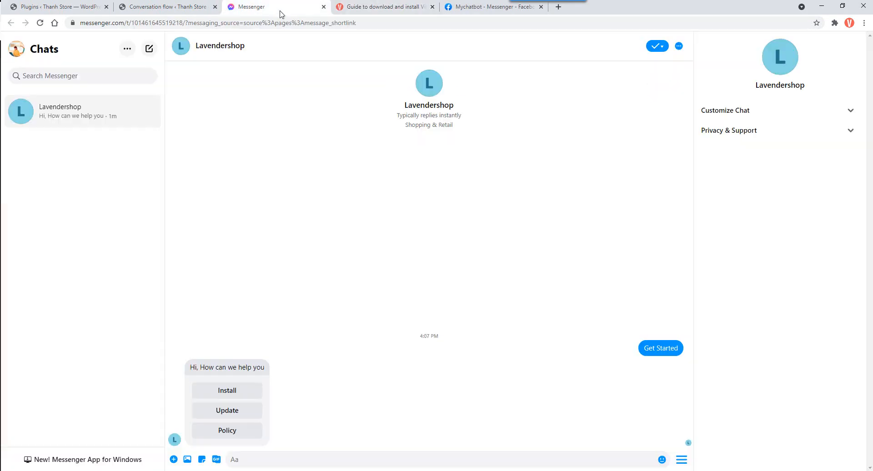
pyautogui.click(220, 412)
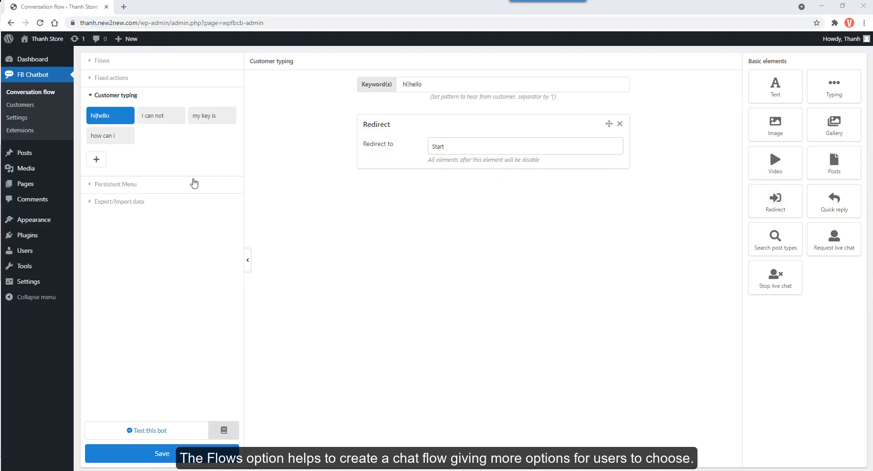
# - Review Flow 1 in the Flows section and create two additional flows
pyautogui.click(121, 65)
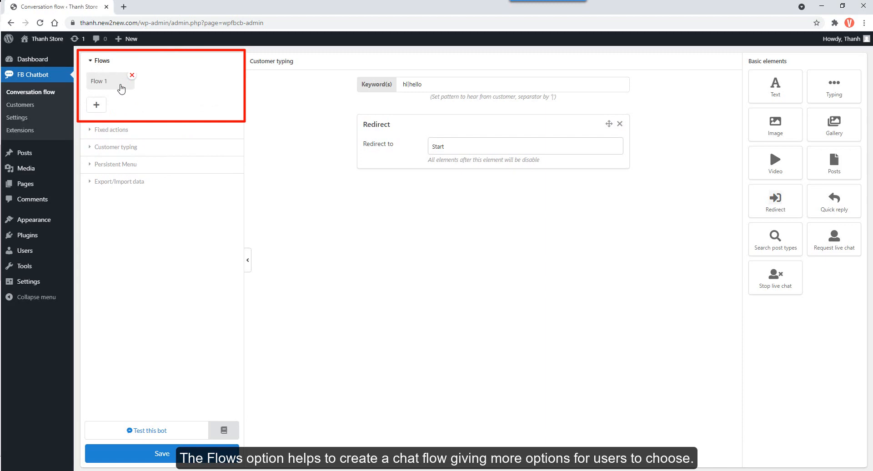
pyautogui.click(121, 87)
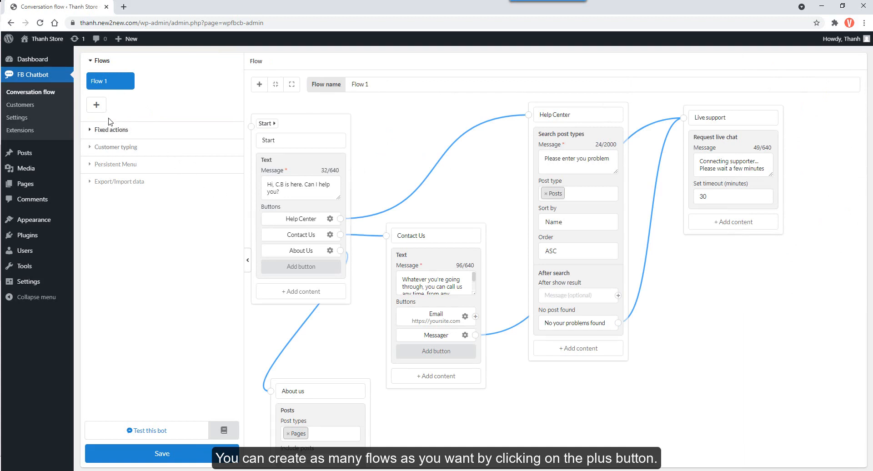
pyautogui.click(97, 105)
pyautogui.moveTo(151, 86)
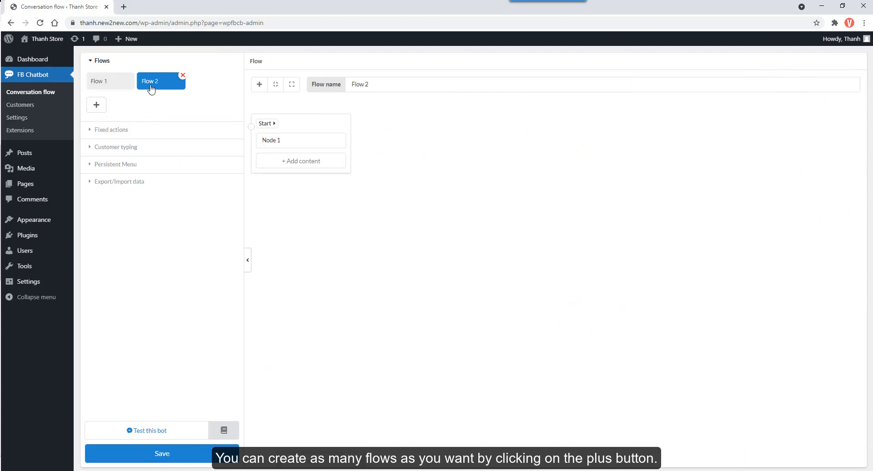
pyautogui.click(97, 105)
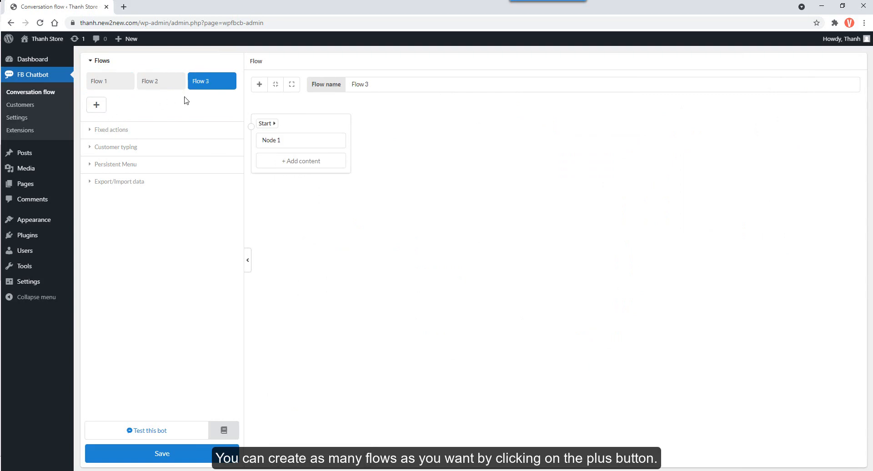
# - Examine the redirect targets available for the "hi|hello" keyword under Customer typing
pyautogui.click(120, 147)
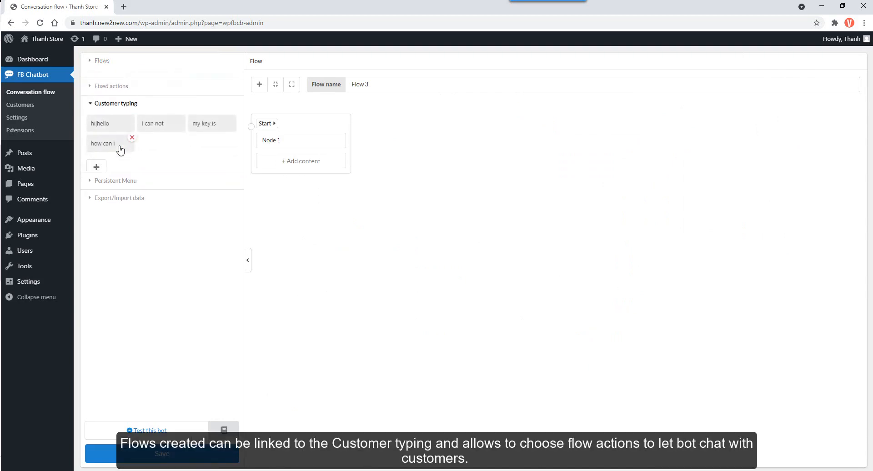
pyautogui.click(107, 122)
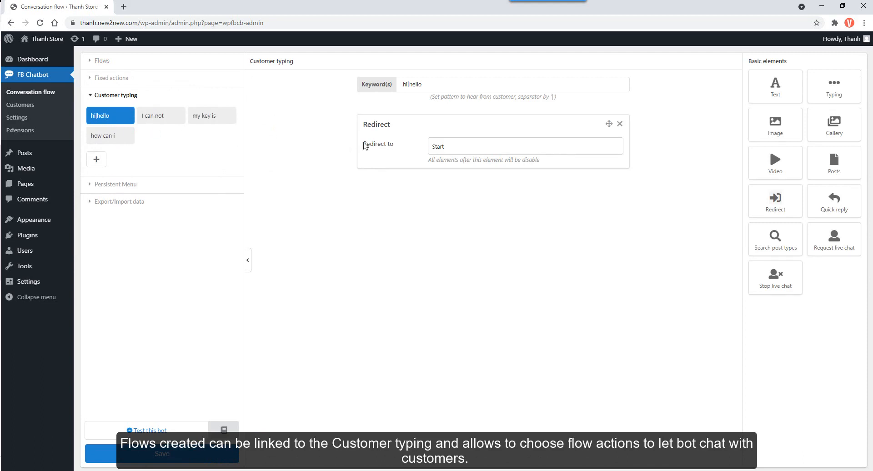
pyautogui.click(445, 148)
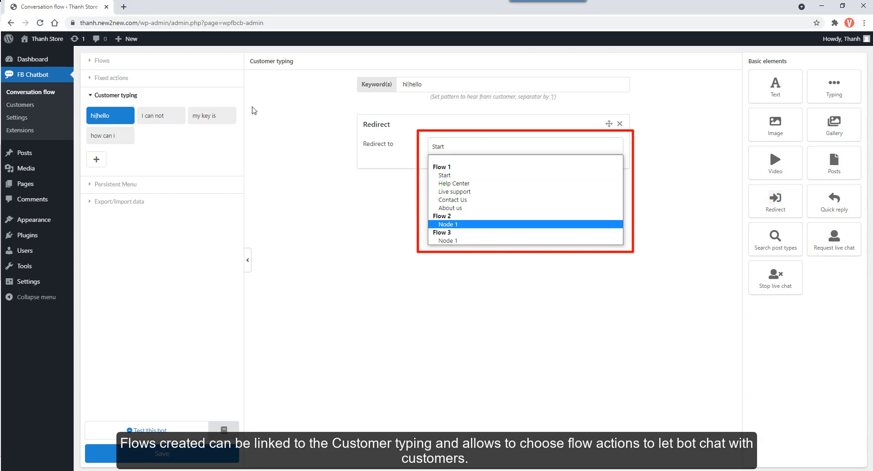
# - In Flow 1, move the Contact Us node slightly lower, and collapse and re-expand it
pyautogui.click(101, 64)
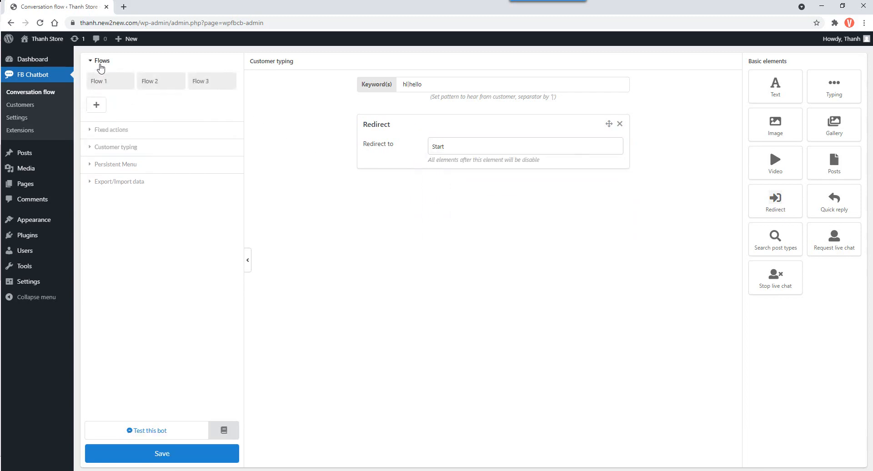
pyautogui.moveTo(373, 168); pyautogui.dragTo(400, 172)
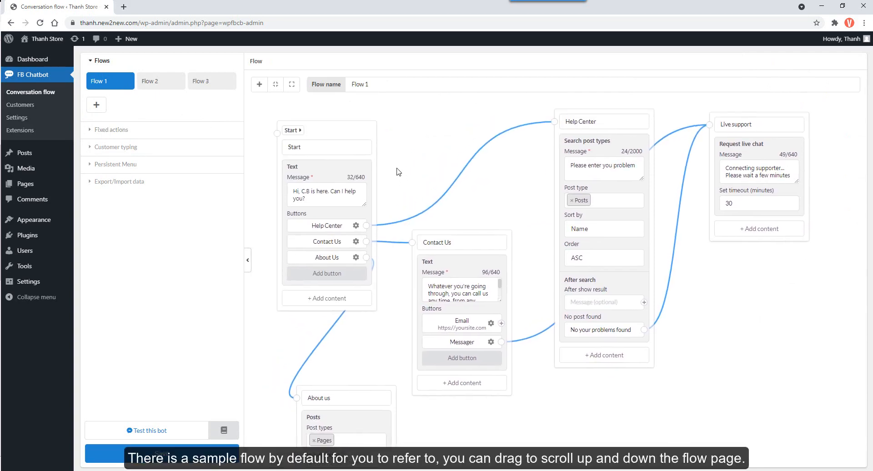
pyautogui.moveTo(540, 226); pyautogui.dragTo(530, 241)
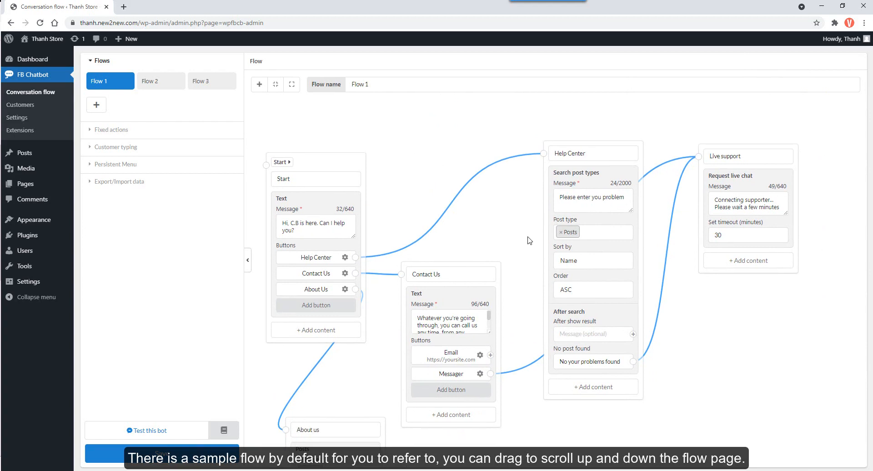
pyautogui.moveTo(477, 254)
pyautogui.moveTo(478, 253); pyautogui.dragTo(479, 282)
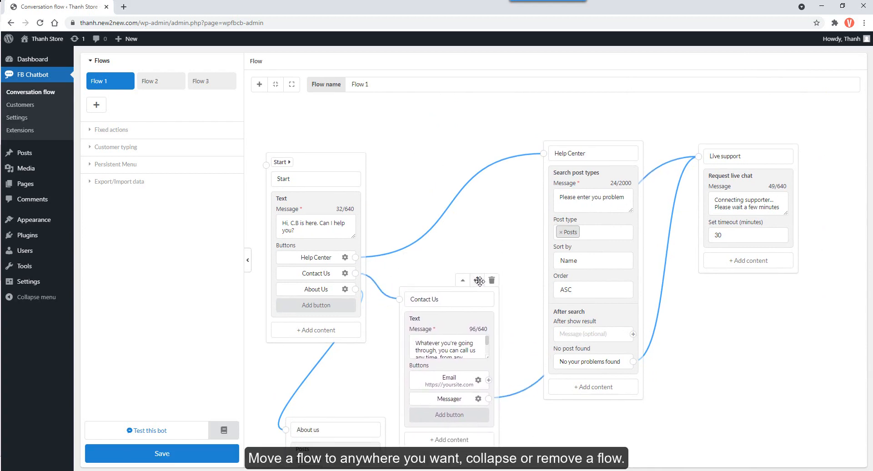
pyautogui.click(463, 281)
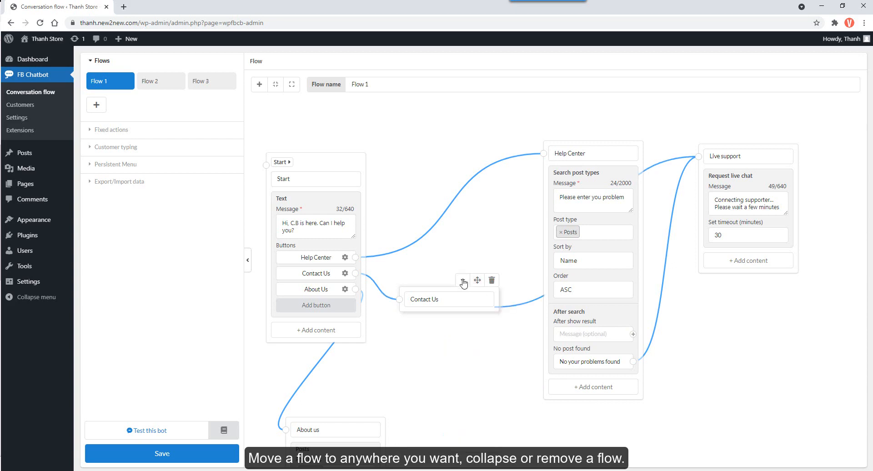
pyautogui.click(463, 281)
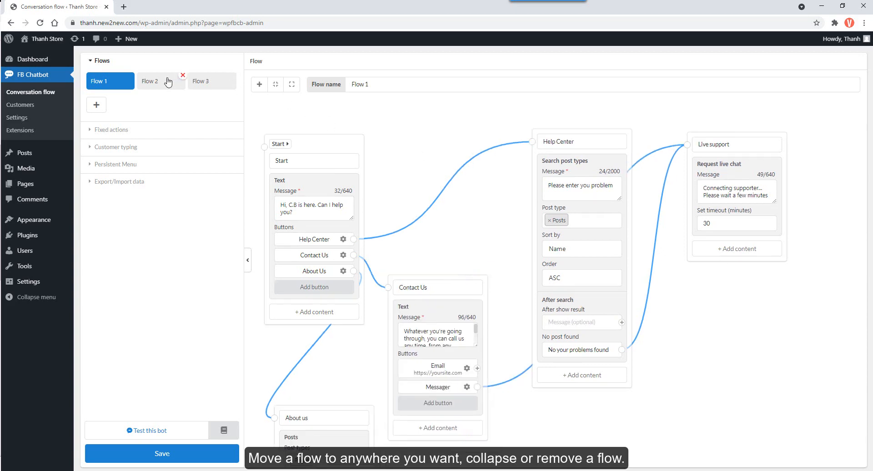
# - In Flow 2, add a Text element to Node 1 with the message "How can We help you?"
pyautogui.click(170, 82)
pyautogui.click(311, 189)
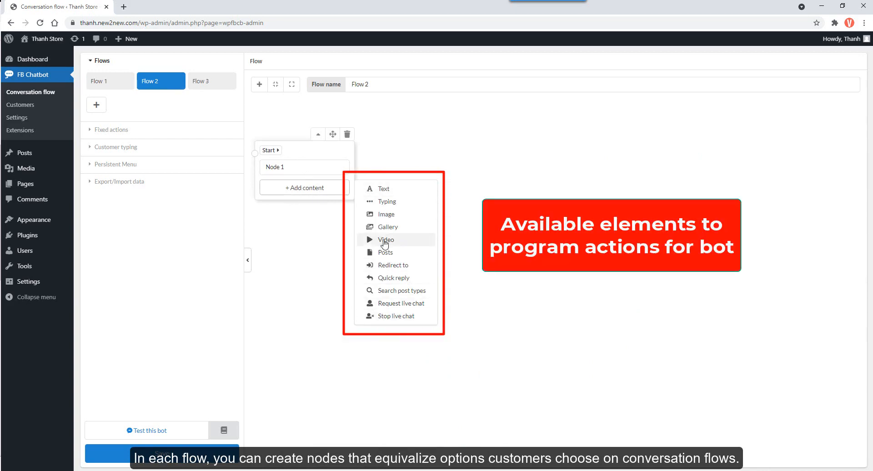
pyautogui.click(383, 189)
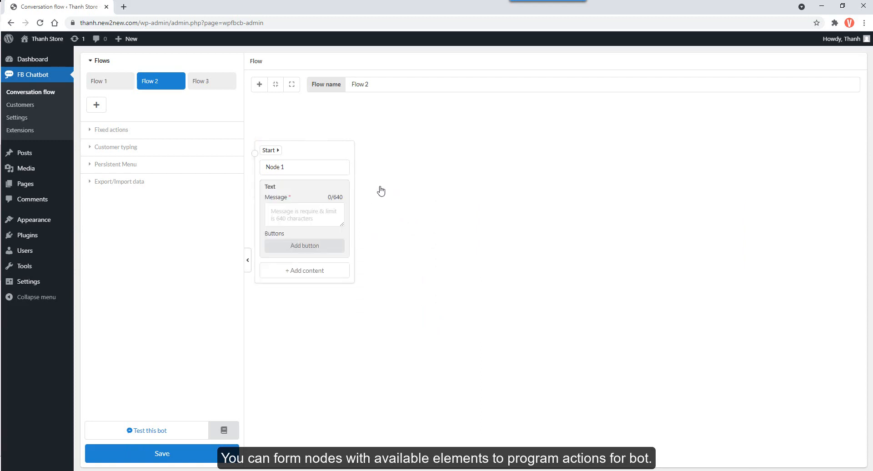
pyautogui.click(305, 212)
pyautogui.write('Ho')
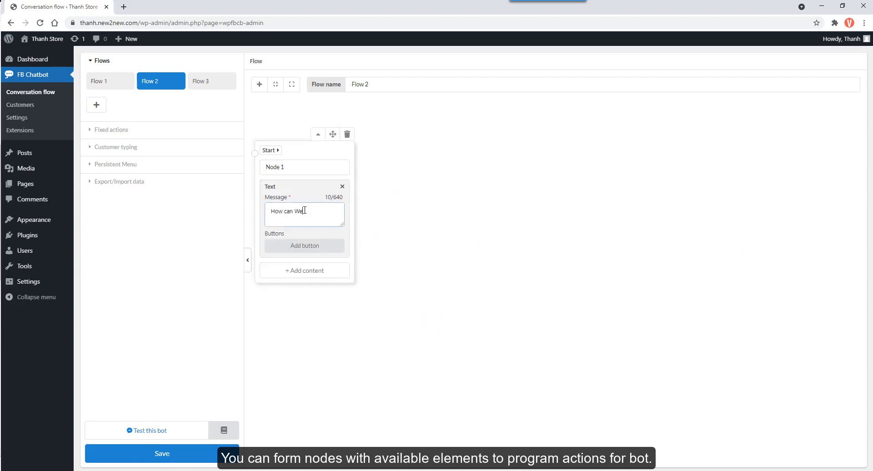
# - Add an "Install" button to Node 1's text and link it to a new node containing a Search post types element
pyautogui.click(304, 245)
pyautogui.write('Ins')
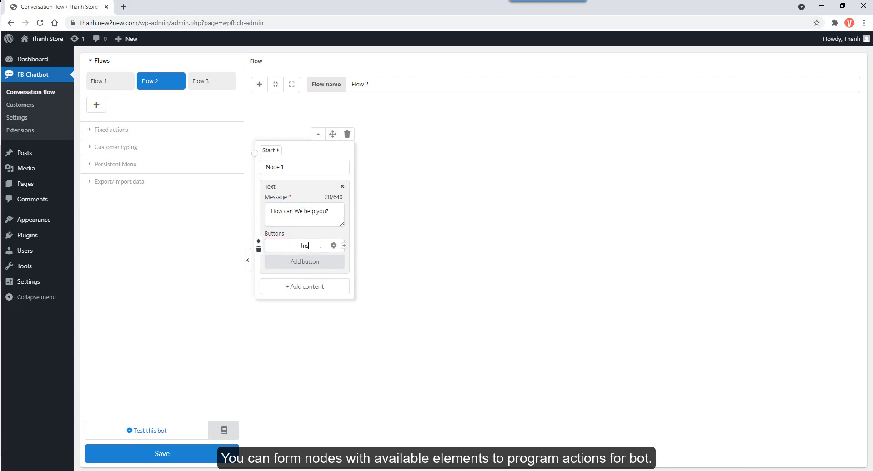
pyautogui.write('tall')
pyautogui.click(344, 245)
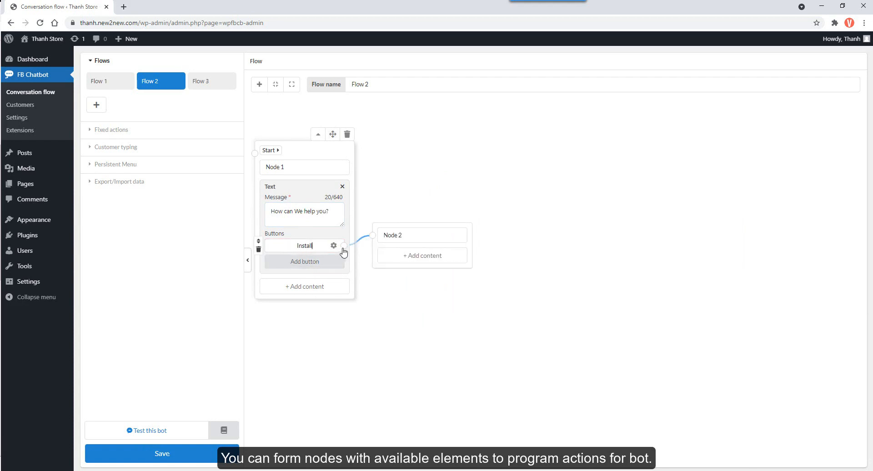
pyautogui.click(420, 257)
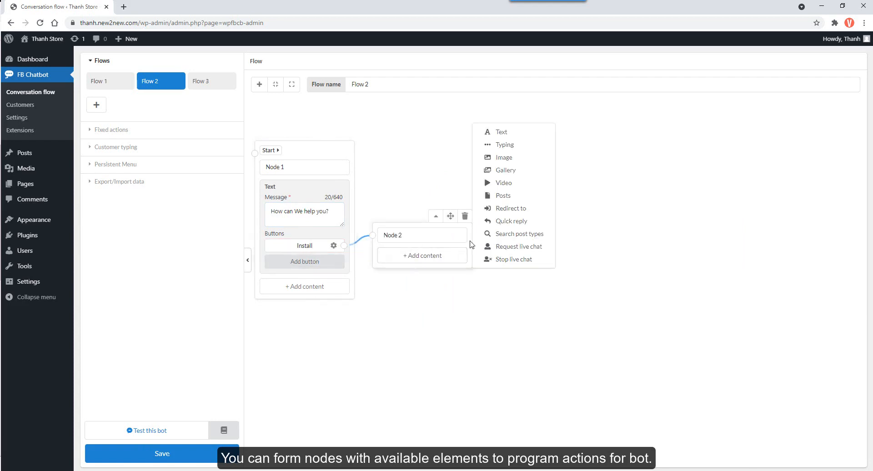
pyautogui.click(519, 235)
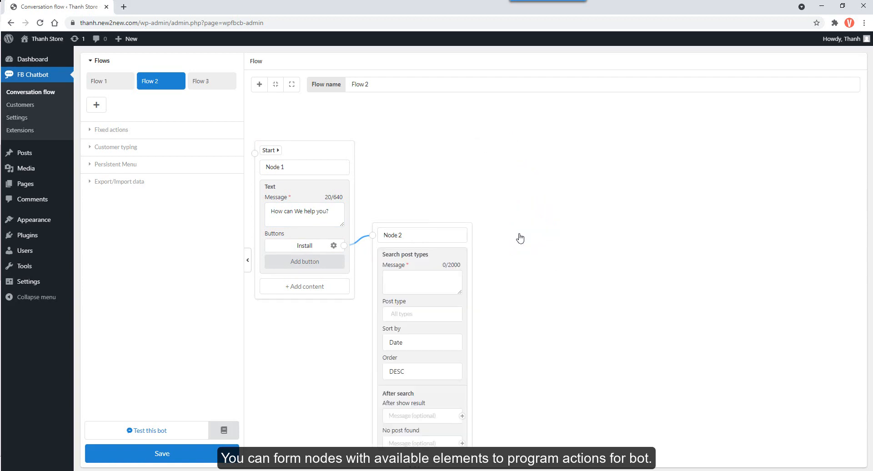
# - Add two more buttons named "Update" and "Policy" to Node 1's text
pyautogui.click(318, 264)
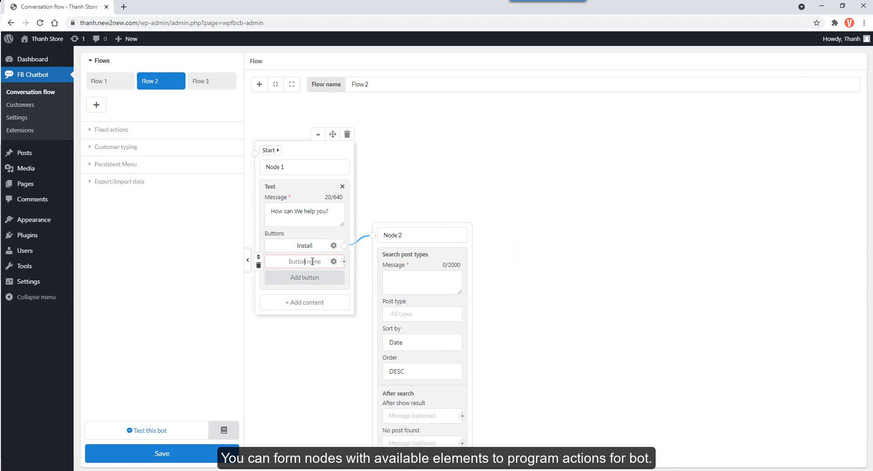
pyautogui.write('Update')
pyautogui.click(315, 277)
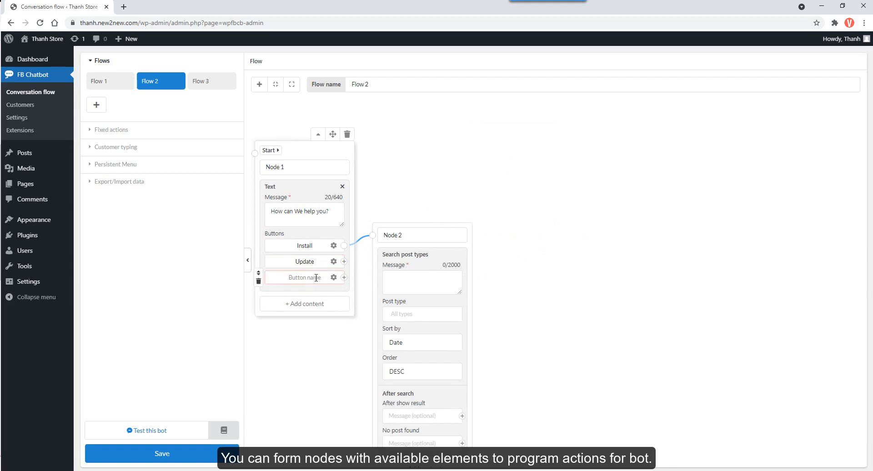
pyautogui.write('Policy')
pyautogui.click(321, 304)
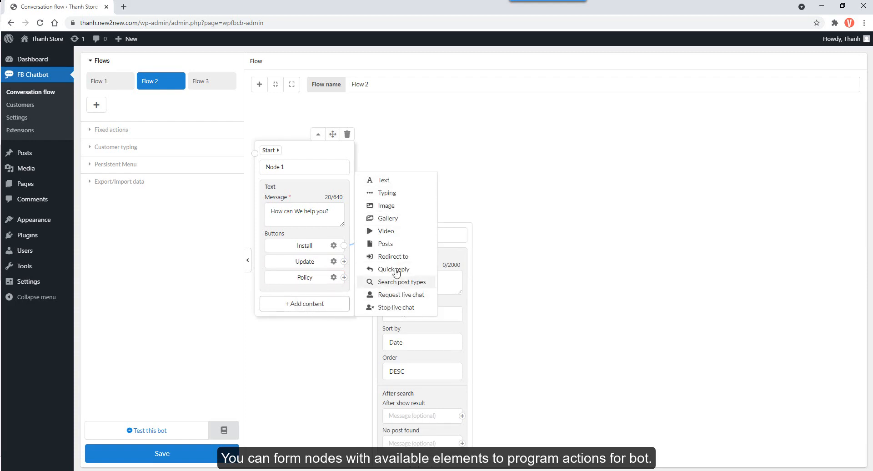
pyautogui.click(344, 278)
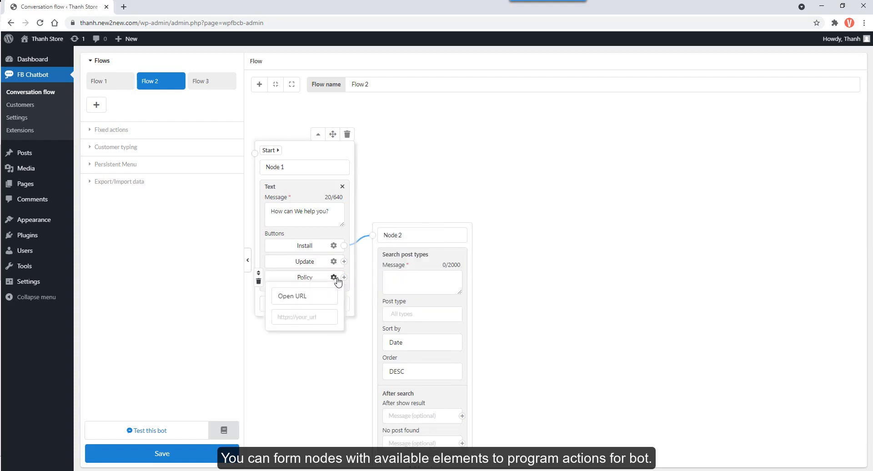
pyautogui.click(301, 320)
pyautogui.write('https://villatheme.com/privacy-policy/')
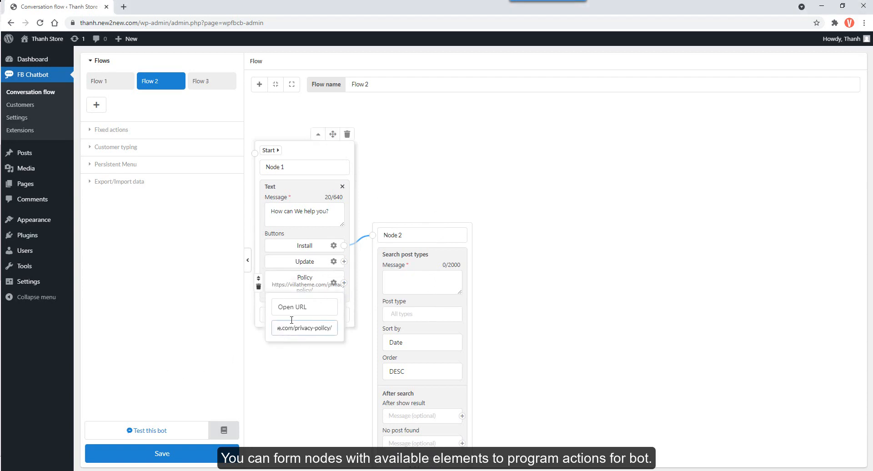
pyautogui.click(327, 350)
# - Link the "Update" button to a new node placed beside Node 2, and give it a Posts element with post type Posts
pyautogui.click(319, 263)
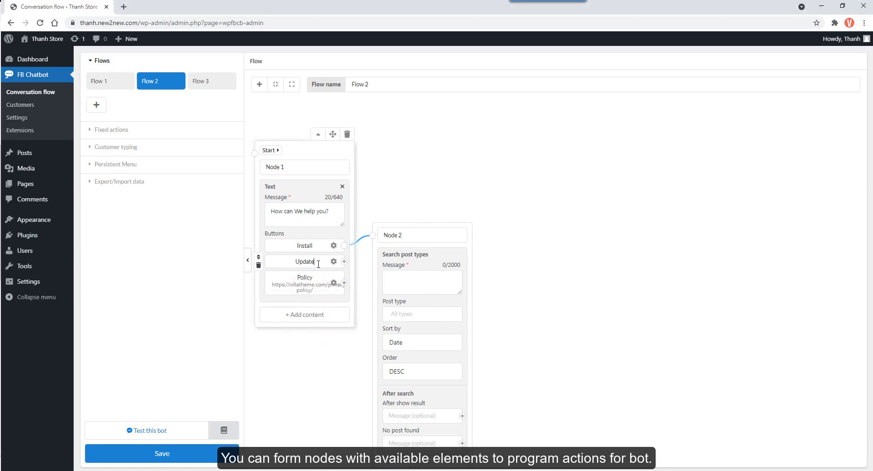
pyautogui.click(344, 266)
pyautogui.moveTo(449, 232); pyautogui.dragTo(569, 262)
pyautogui.click(535, 301)
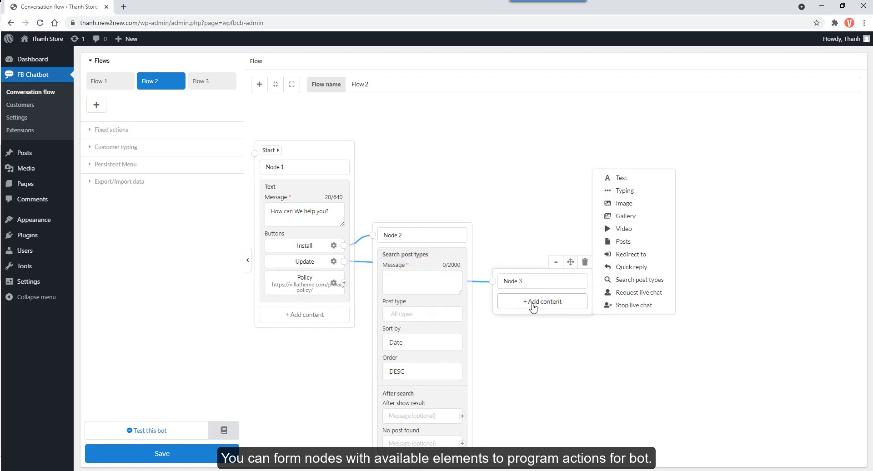
pyautogui.click(624, 246)
pyautogui.click(540, 326)
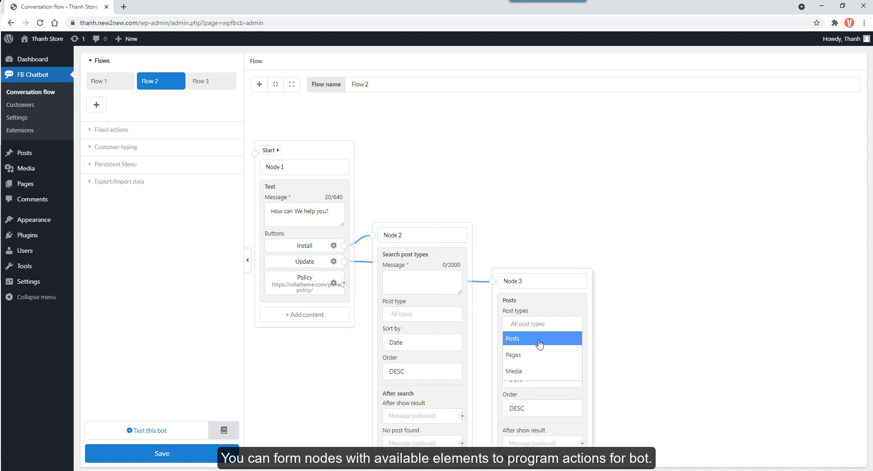
pyautogui.click(538, 341)
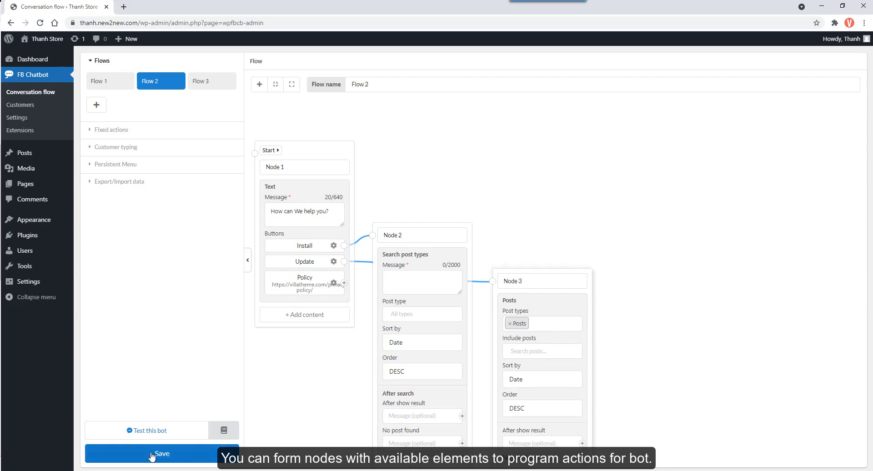
# - Add a Request live chat element to Node 1 with the message "Please wait a minute, an assistant will connect to you", and save
pyautogui.click(319, 315)
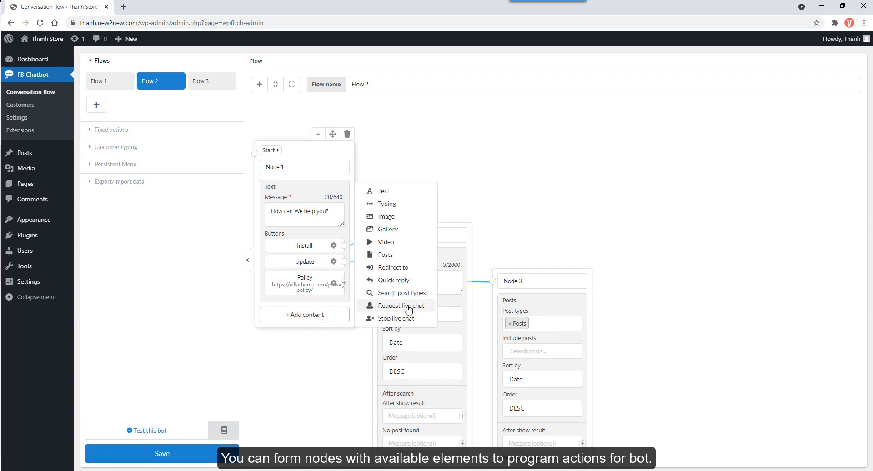
pyautogui.click(400, 306)
pyautogui.click(325, 339)
pyautogui.write('Please wait a minute, an assistan')
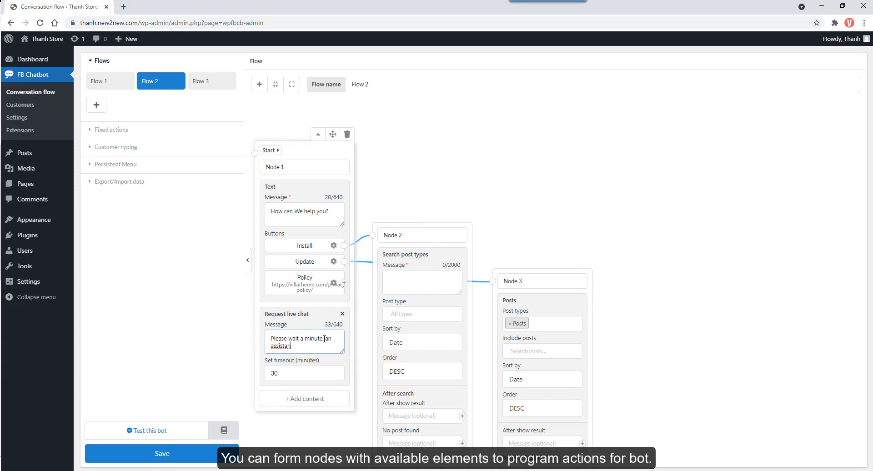
pyautogui.write('to you')
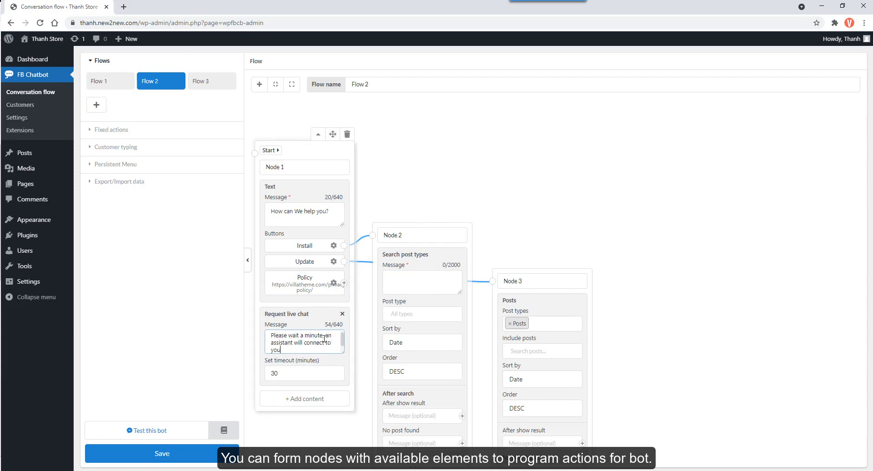
pyautogui.click(183, 454)
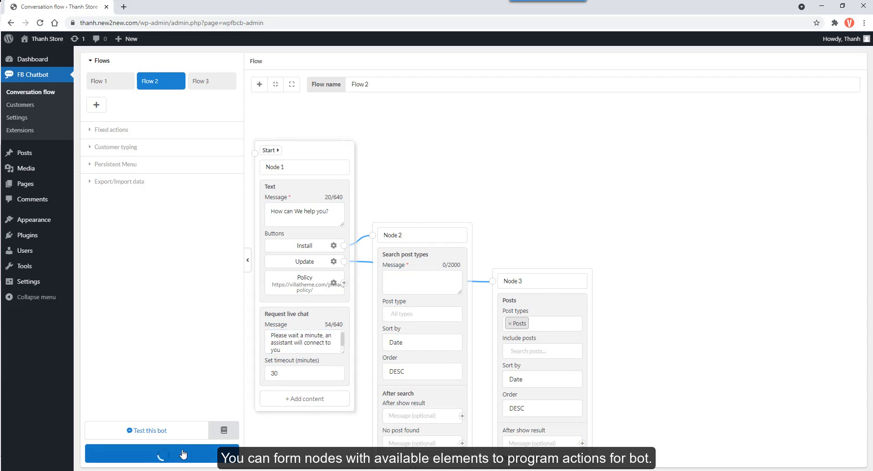
# - Test the saved bot in Messenger by opening its "Install" link, returning to the chat and choosing "Update"
pyautogui.click(152, 432)
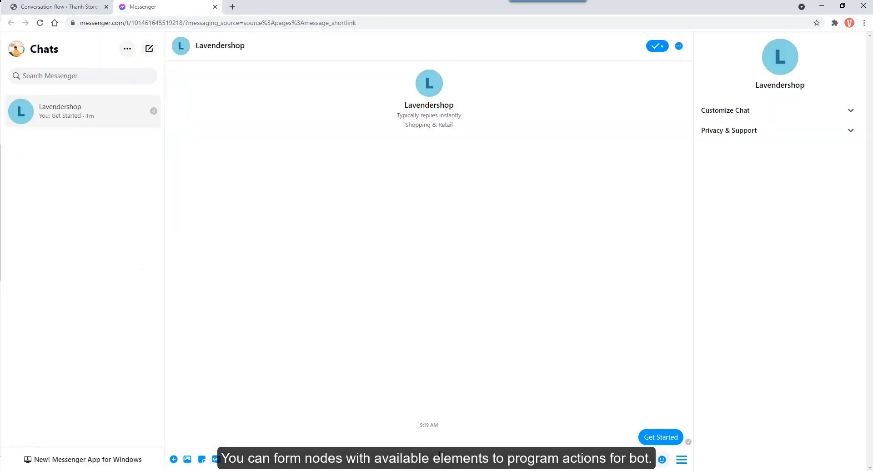
pyautogui.click(226, 391)
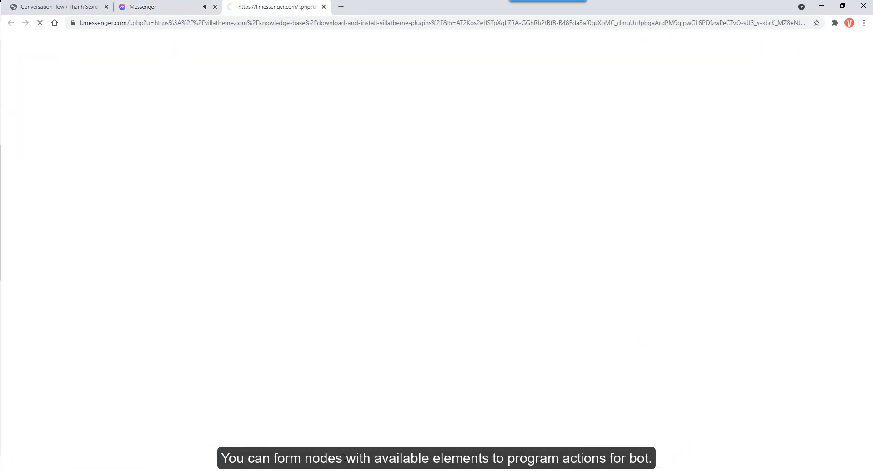
pyautogui.click(142, 6)
pyautogui.click(227, 356)
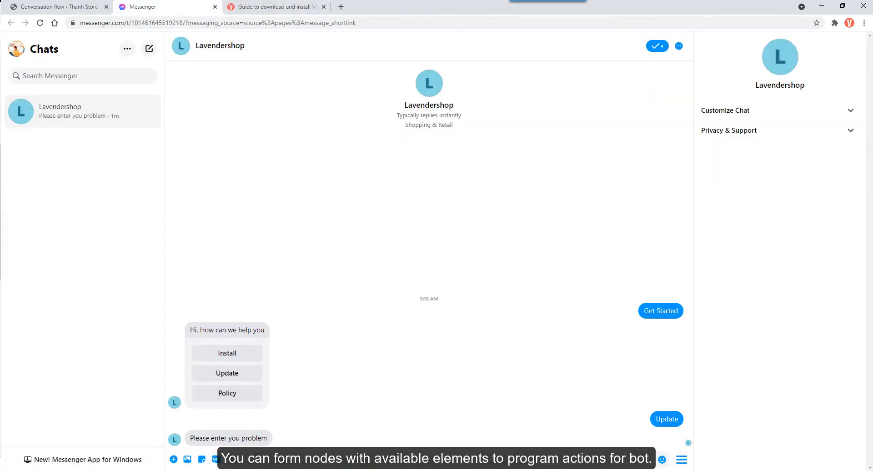
# - Send "update plugin" as the problem in the chat, view the Update plugin post it returns, and go back to the conversation
pyautogui.write('update plugin')
pyautogui.press('Return')
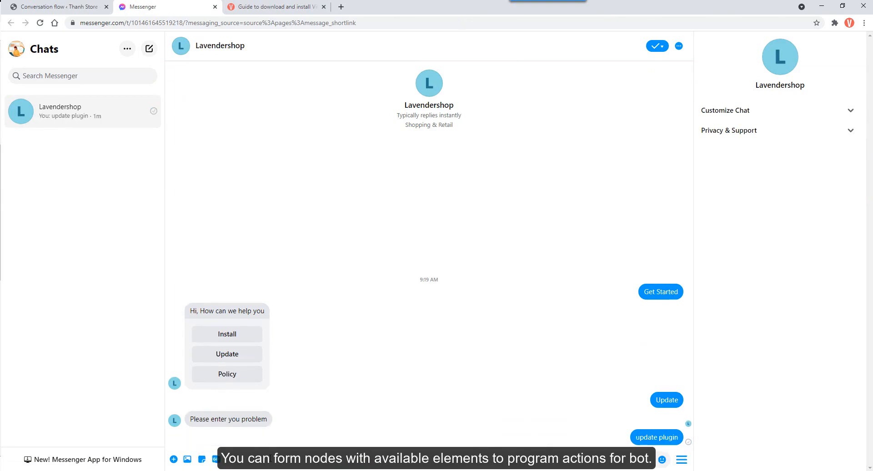
pyautogui.click(238, 429)
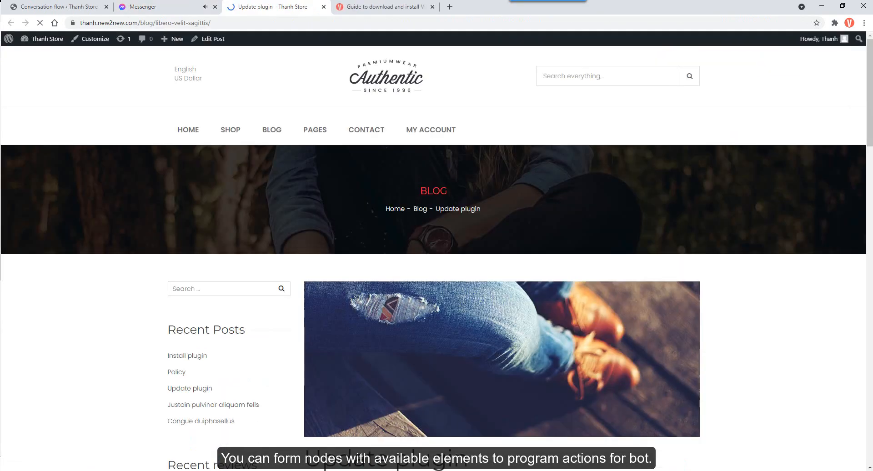
pyautogui.scroll(-4, 369, 438)
pyautogui.scroll(-3, 369, 438)
pyautogui.click(169, 7)
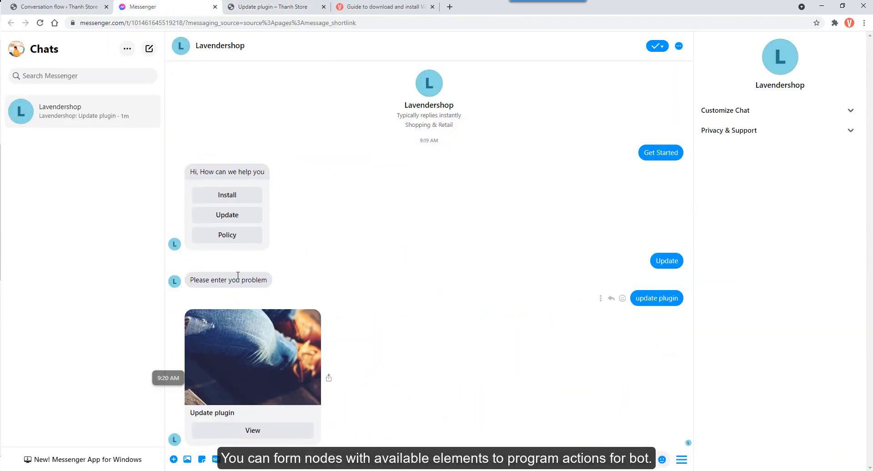
# - Choose "Policy" in the chat and look through the content it opens
pyautogui.click(232, 238)
pyautogui.scroll(-3, 450, 403)
pyautogui.scroll(3, 450, 403)
pyautogui.click(191, 3)
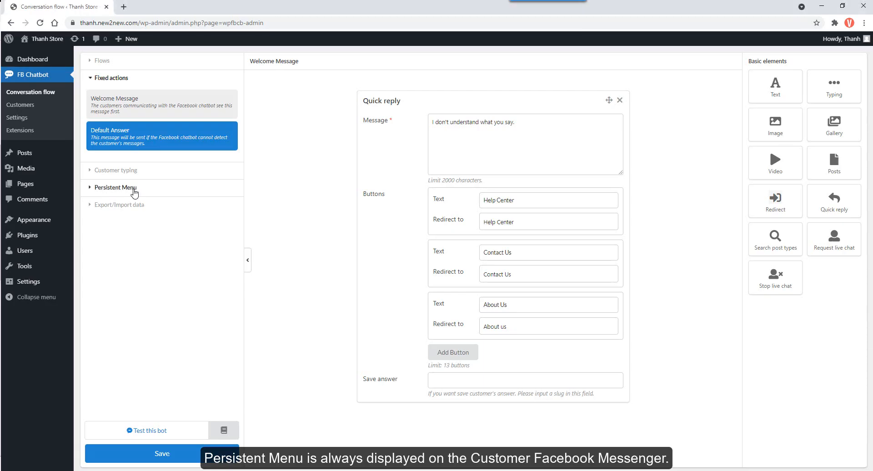
# - Name the third persistent menu item "Support", redirect it to "Live support", and push the updated menu to Messenger
pyautogui.click(133, 191)
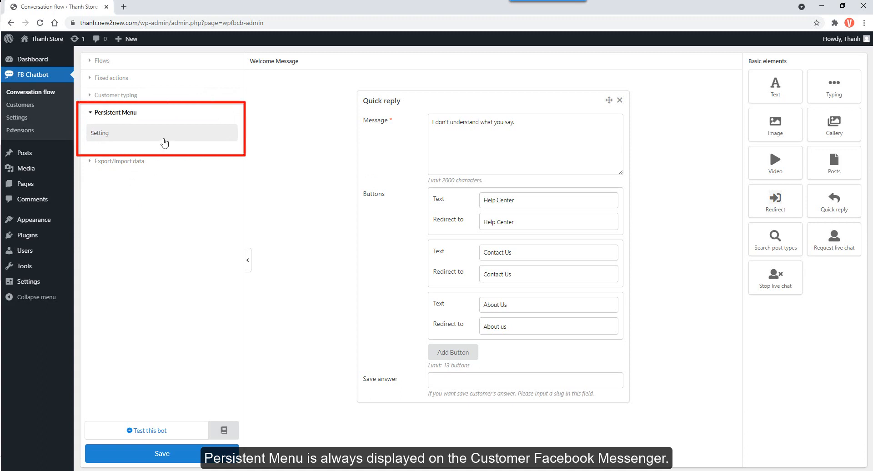
pyautogui.click(164, 143)
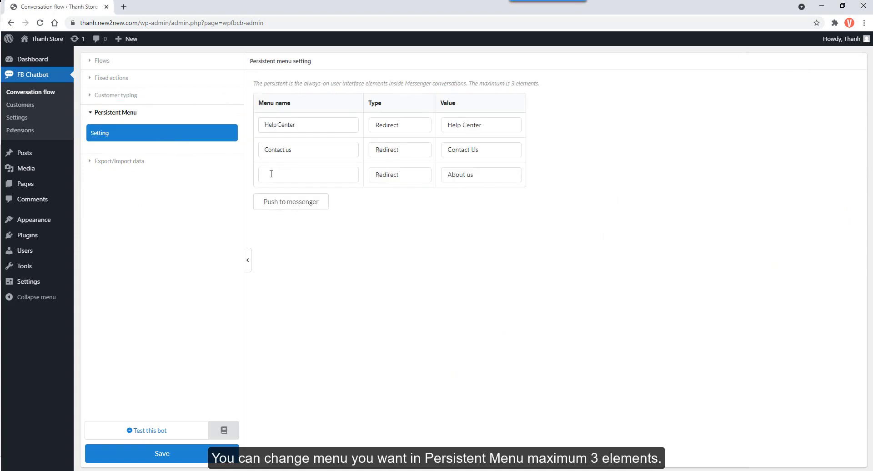
pyautogui.click(271, 174)
pyautogui.write('Support')
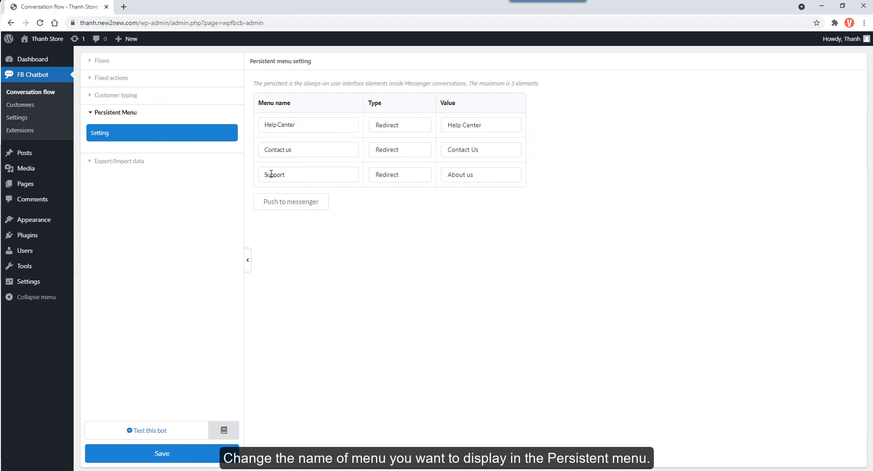
pyautogui.click(459, 180)
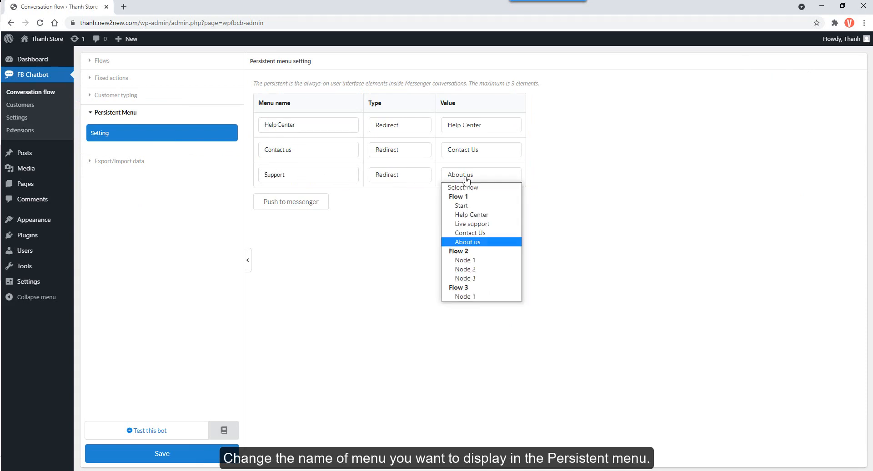
pyautogui.click(482, 224)
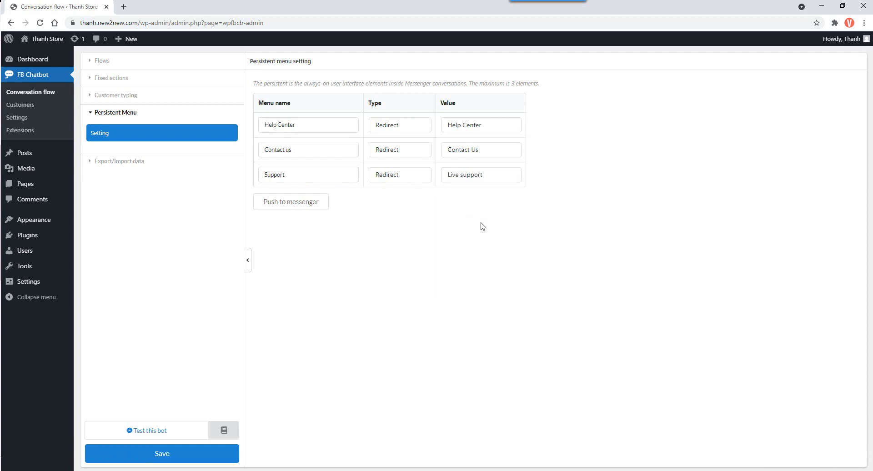
pyautogui.click(324, 201)
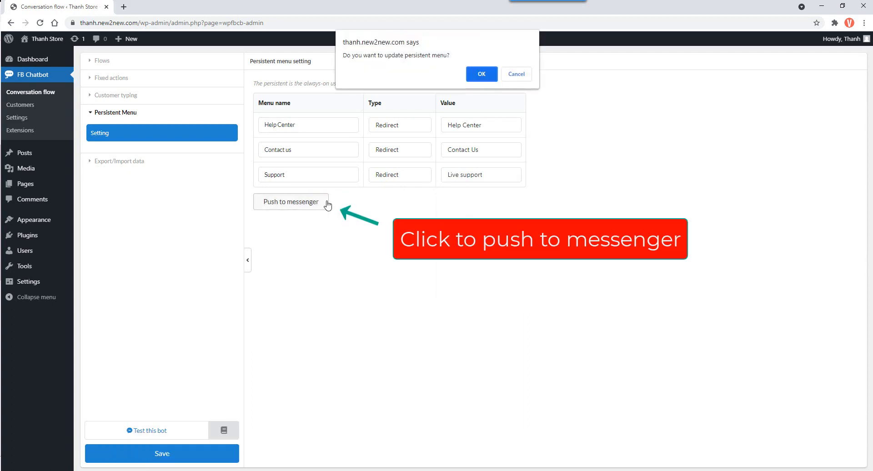
pyautogui.click(482, 75)
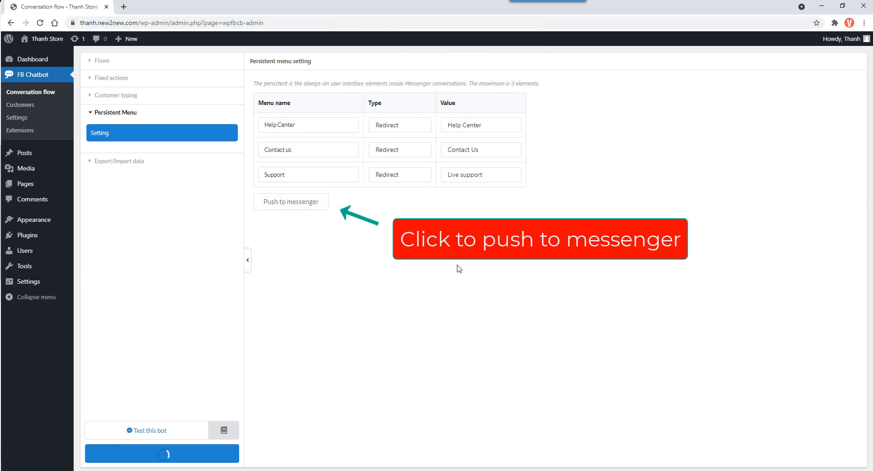
# - Test the bot in Messenger by starting a new conversation and choosing "Support" from its persistent menu
pyautogui.click(153, 428)
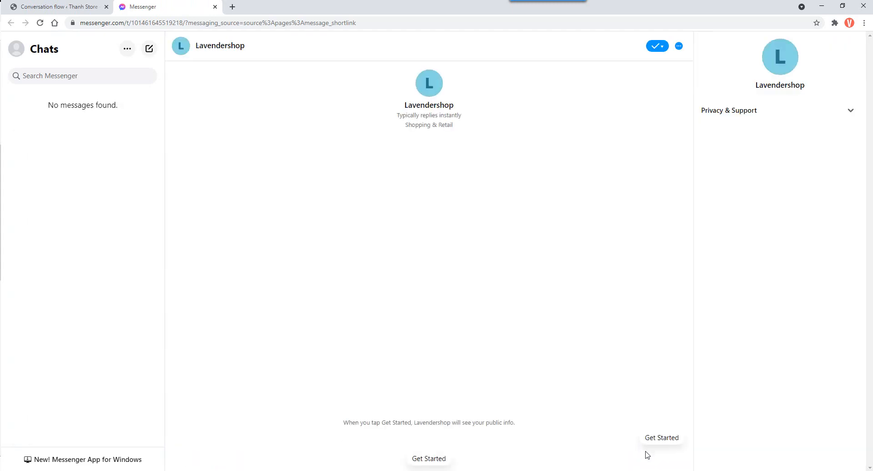
pyautogui.click(426, 462)
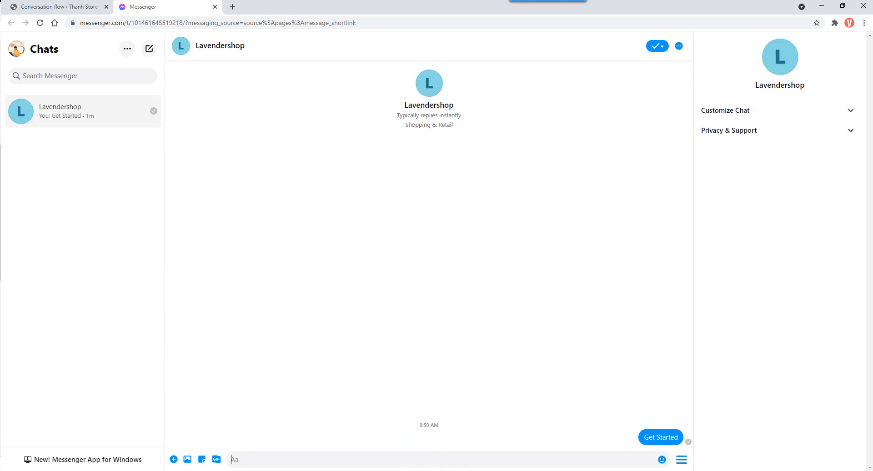
pyautogui.click(682, 462)
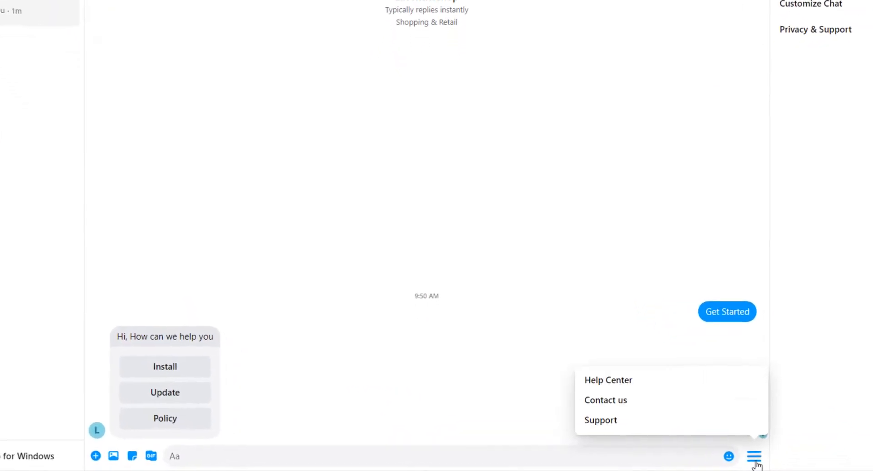
pyautogui.click(616, 423)
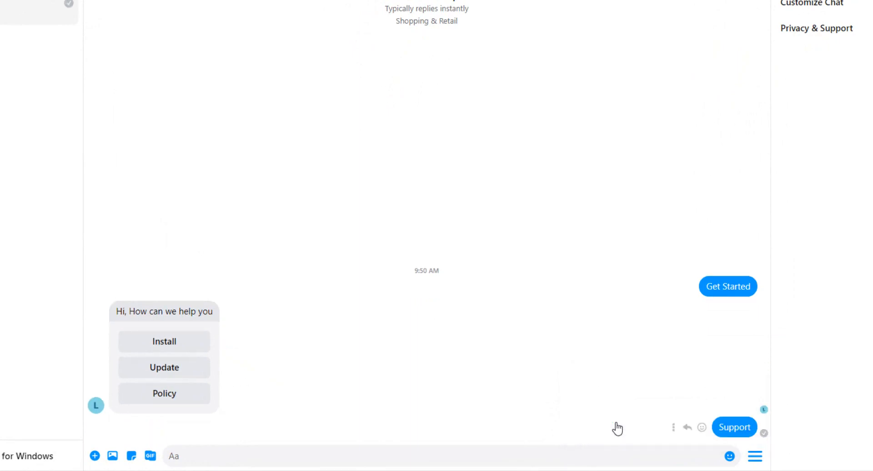